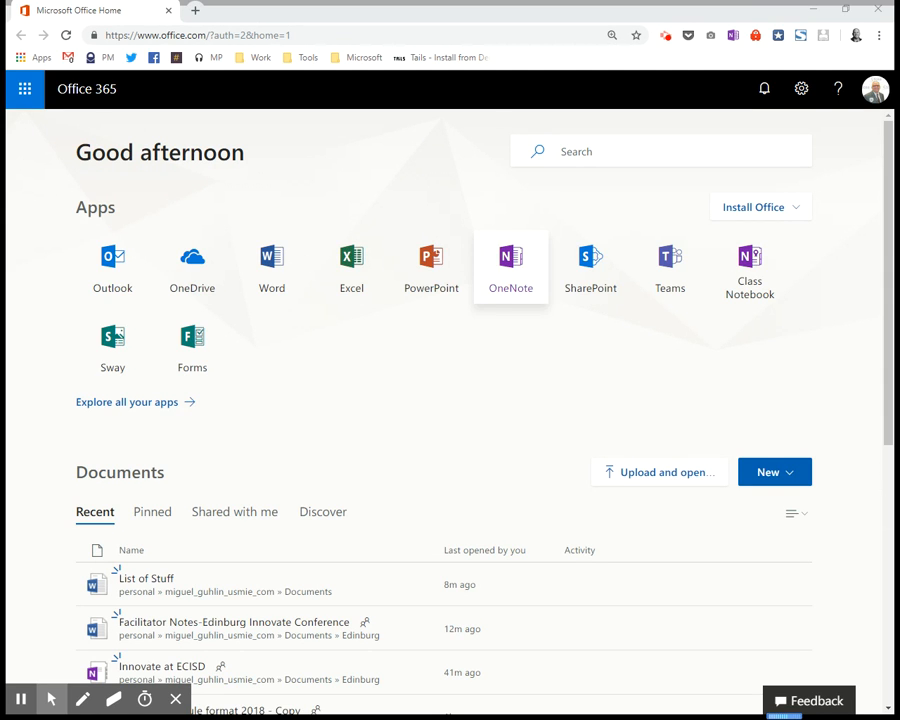
# Step: Open OneNote and look through the My Notebooks, Shared with Me, Class Notebooks and Recent notebook lists
pyautogui.click(511, 265)
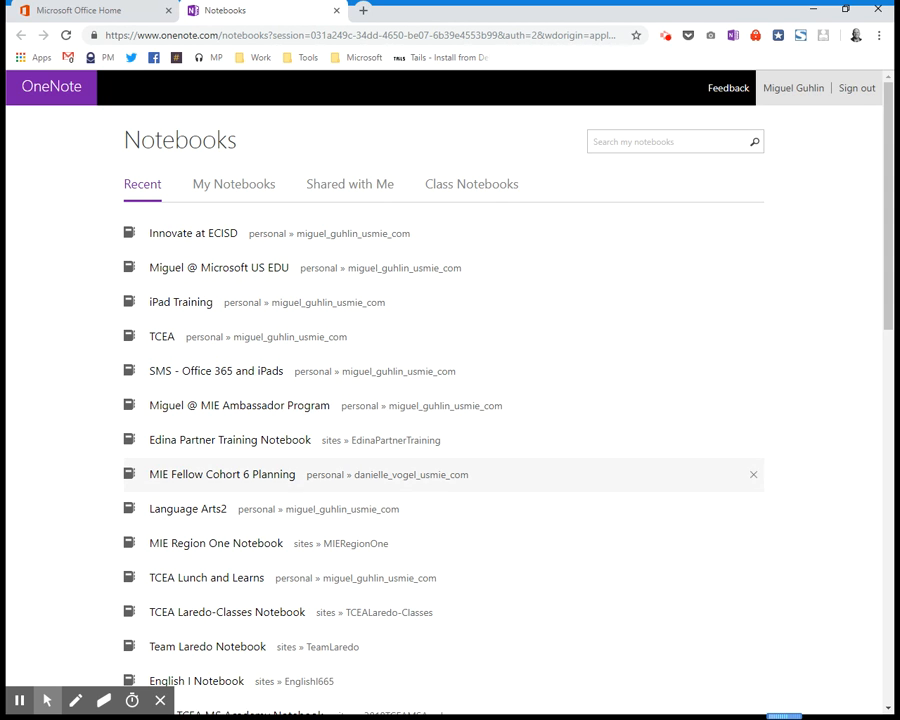
pyautogui.click(233, 185)
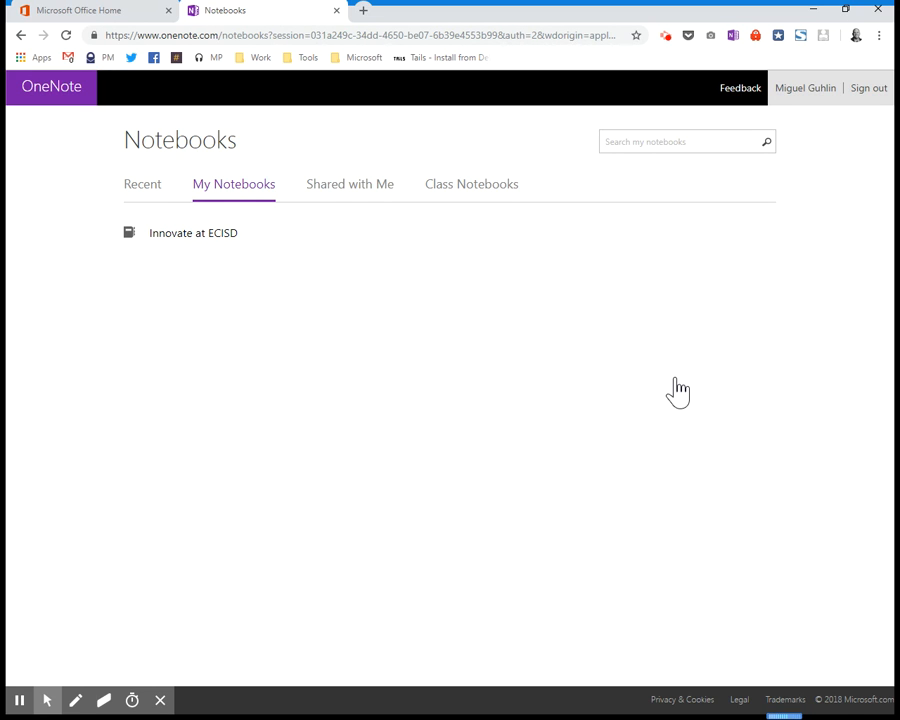
pyautogui.press('Right')
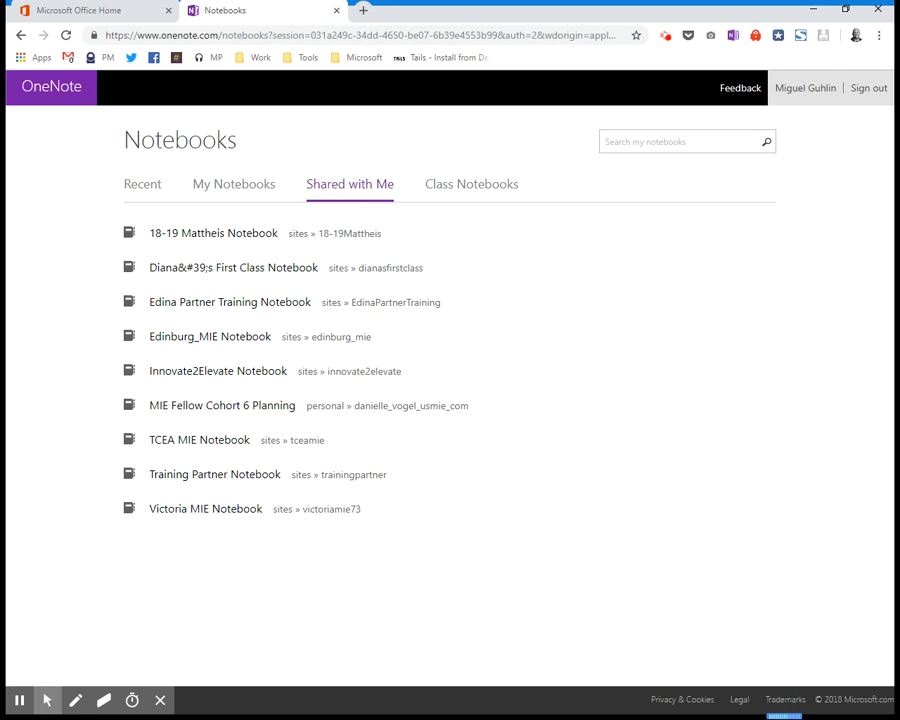
pyautogui.press('Right')
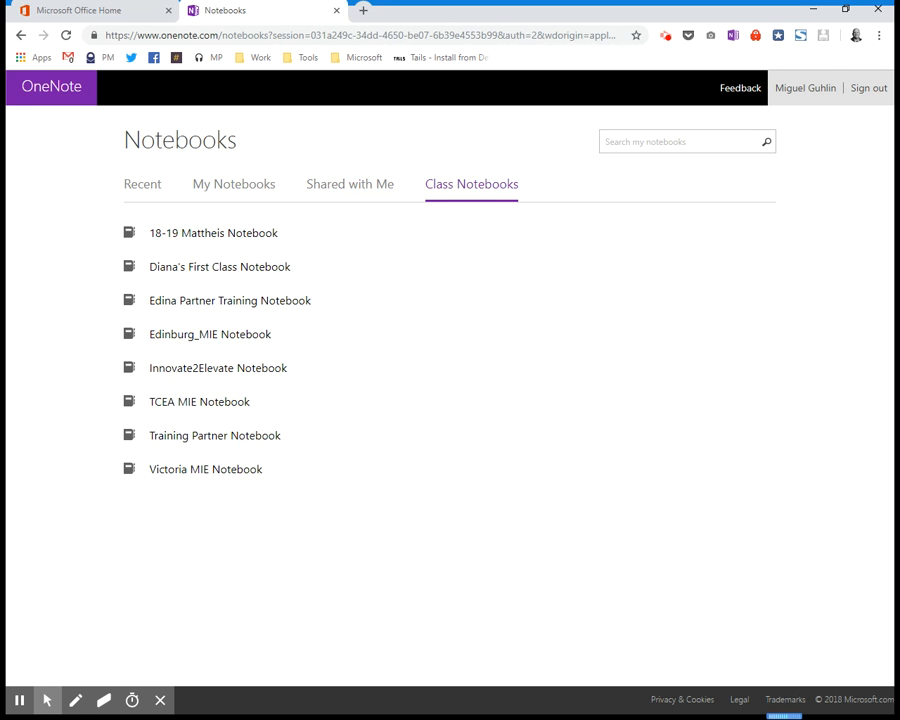
pyautogui.press('Right')
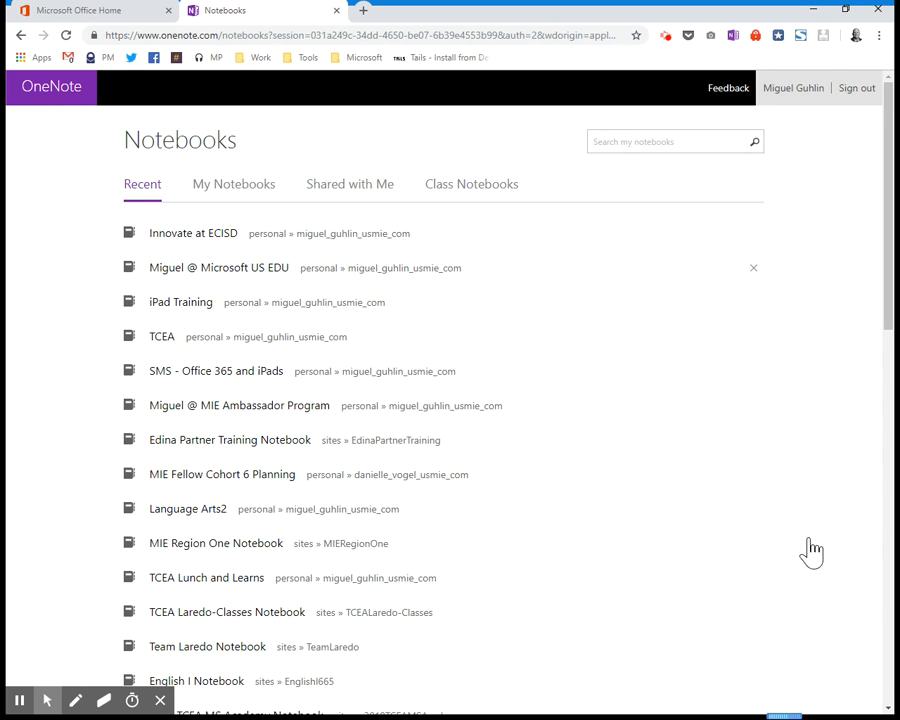
pyautogui.press('Tab')
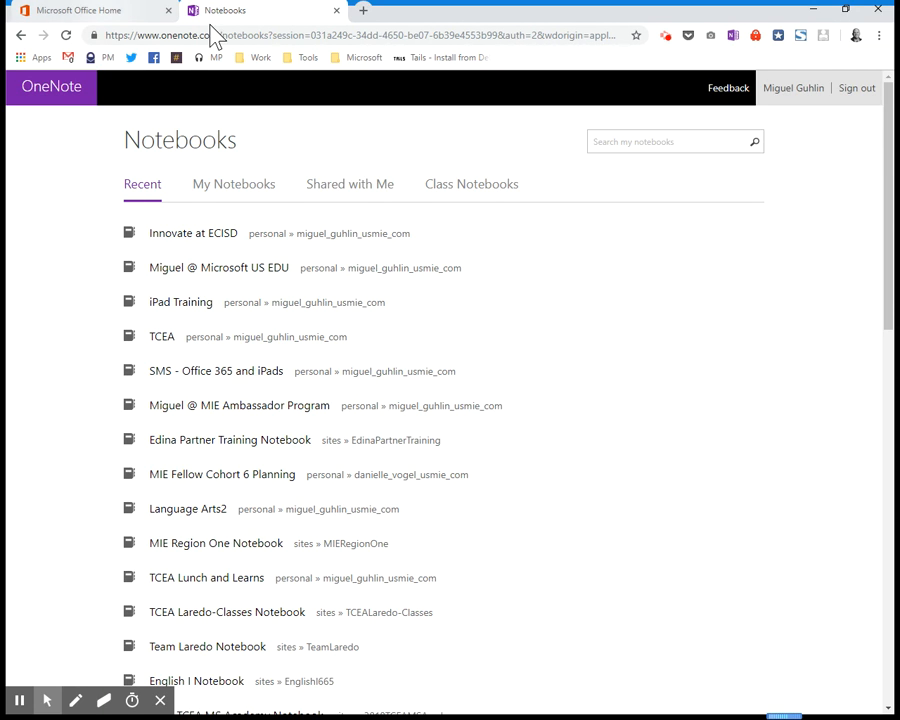
# Step: Return to the Office 365 home page and open OneDrive
pyautogui.hotkey('ctrl', 'shift', 'Tab')
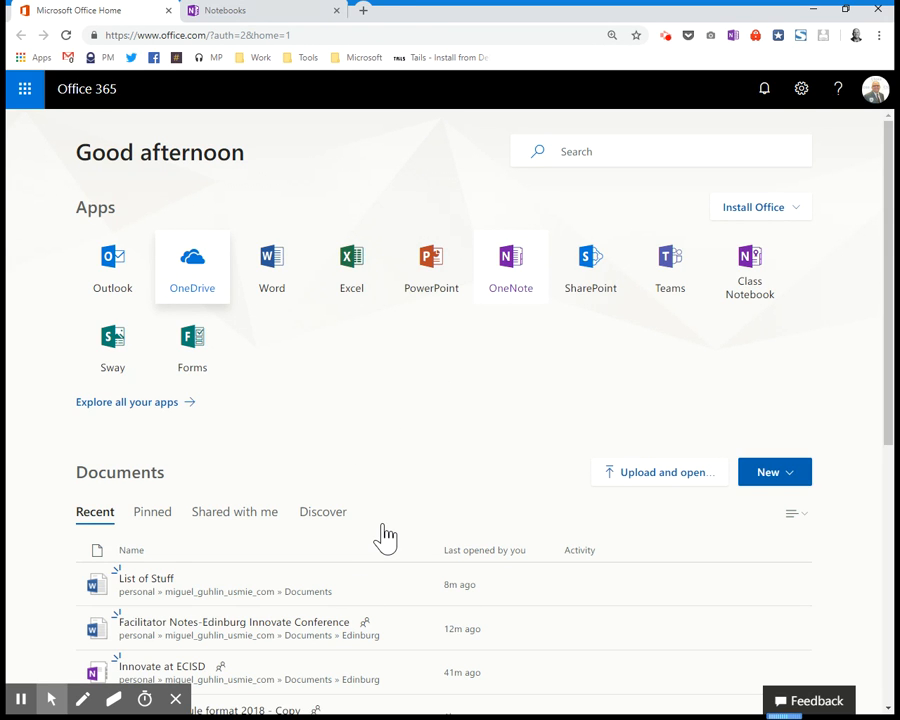
pyautogui.click(192, 262)
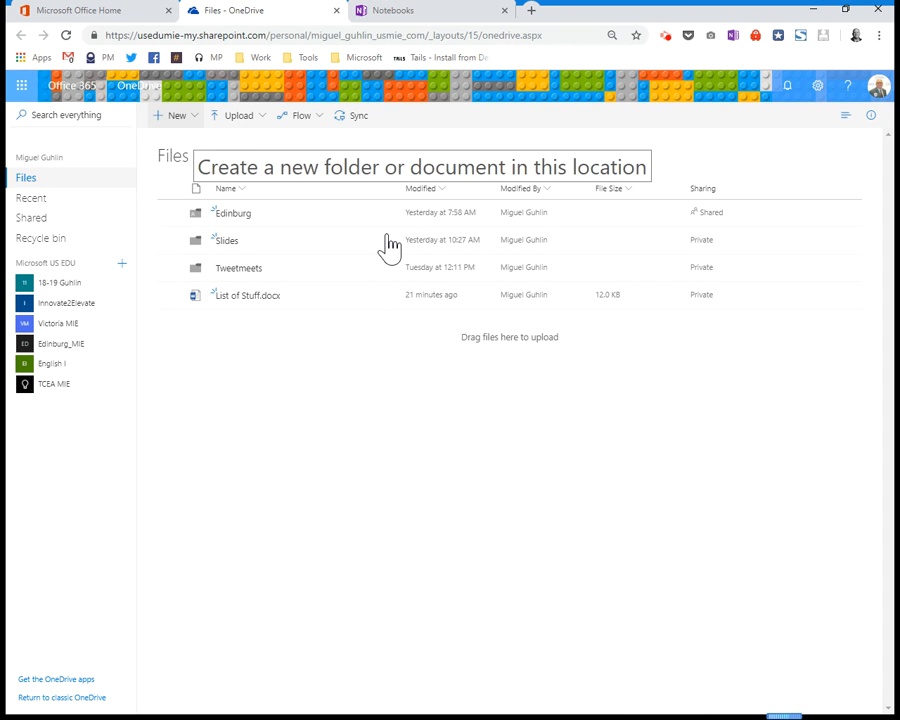
pyautogui.click(190, 116)
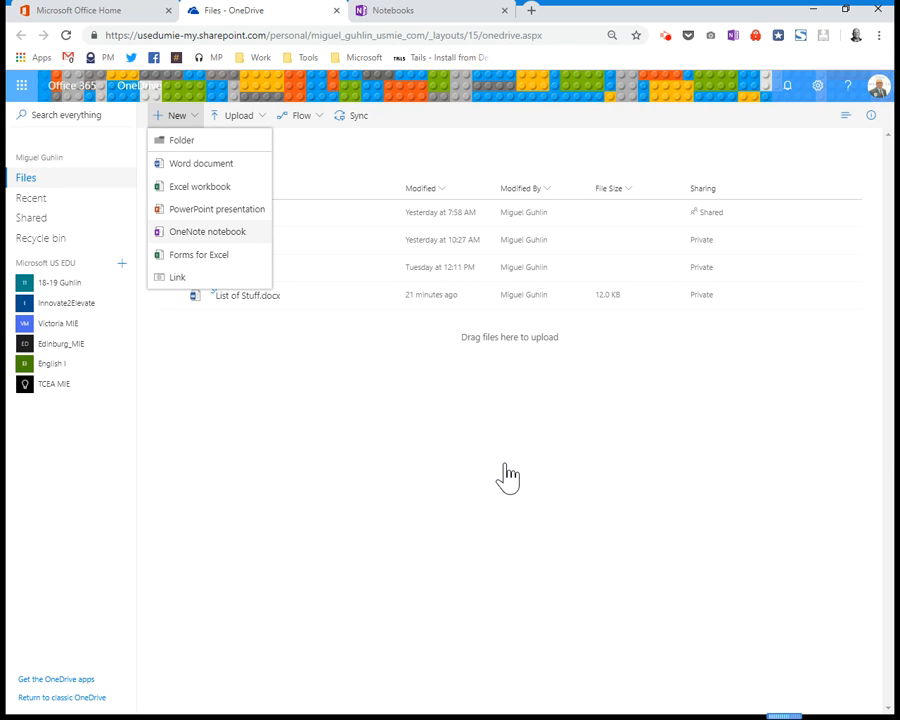
pyautogui.click(207, 231)
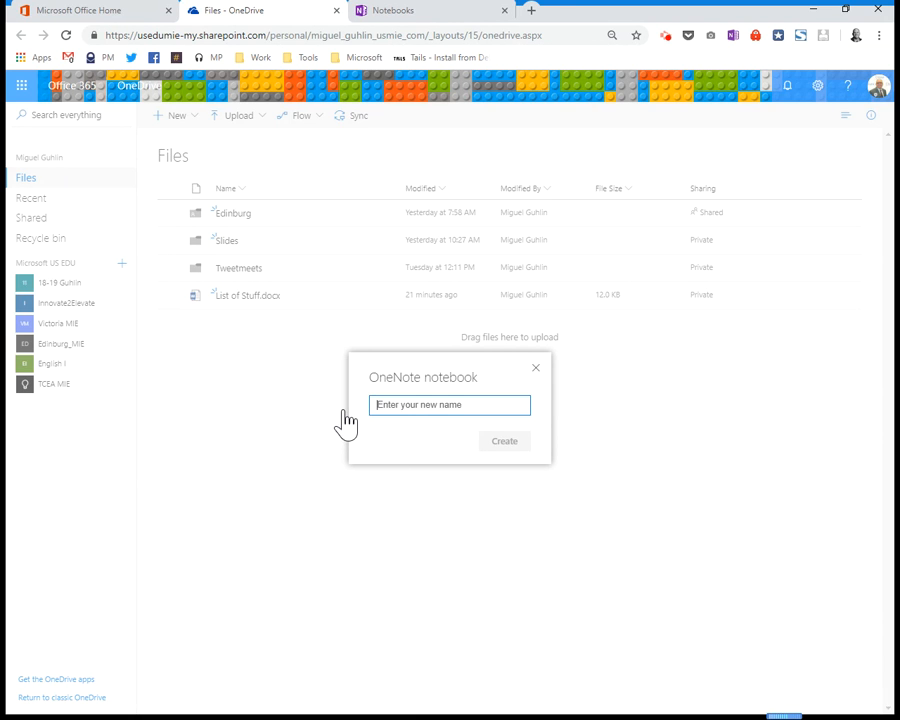
pyautogui.click(536, 368)
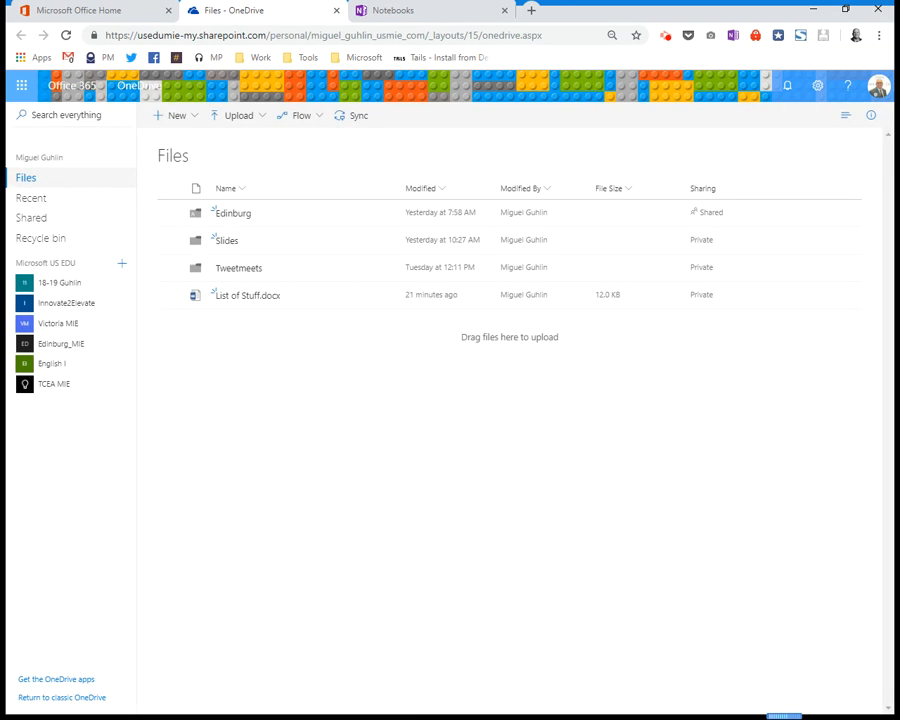
# Step: Create a folder named "Grade Level Team Planning" in the OneDrive files and open it
pyautogui.click(177, 116)
pyautogui.click(181, 140)
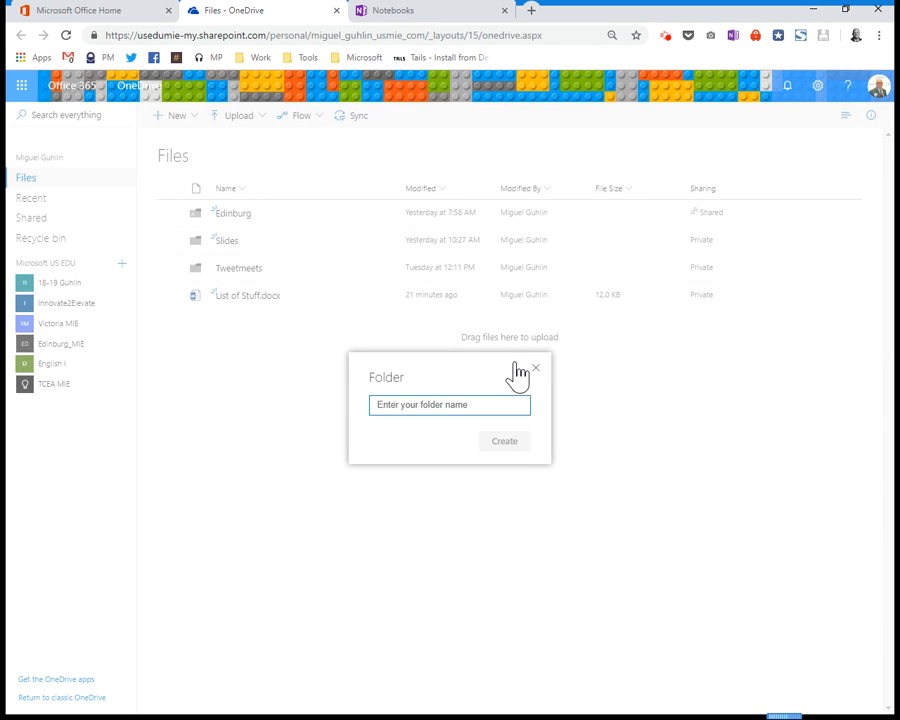
pyautogui.write('Grad')
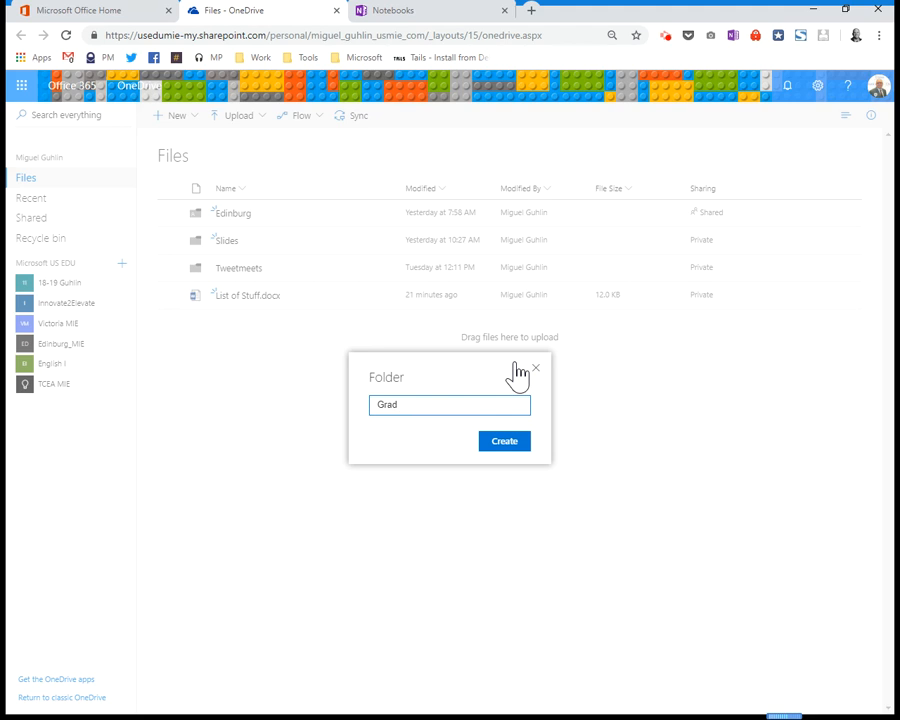
pyautogui.write('eLevelTeamPlanning')
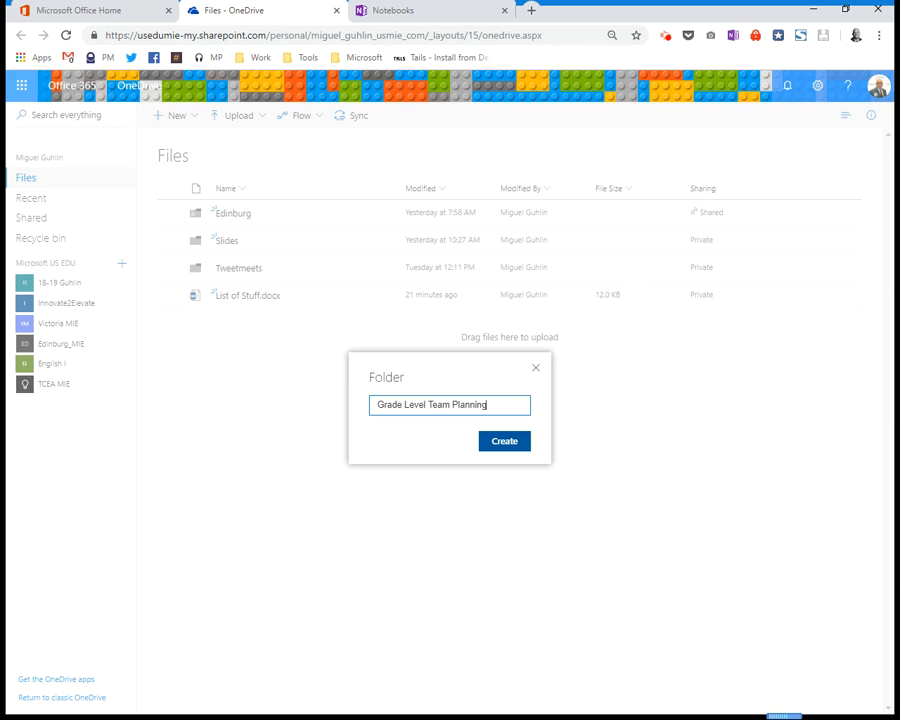
pyautogui.click(504, 441)
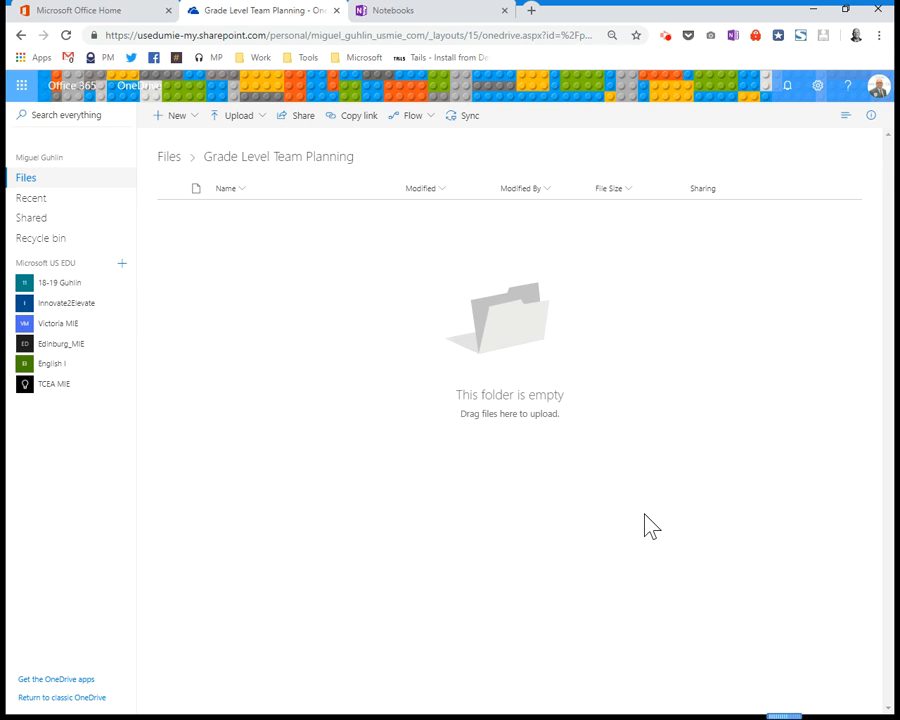
# Step: Create a OneNote notebook named "Lesson Plans" inside the Grade Level Team Planning folder
pyautogui.click(190, 117)
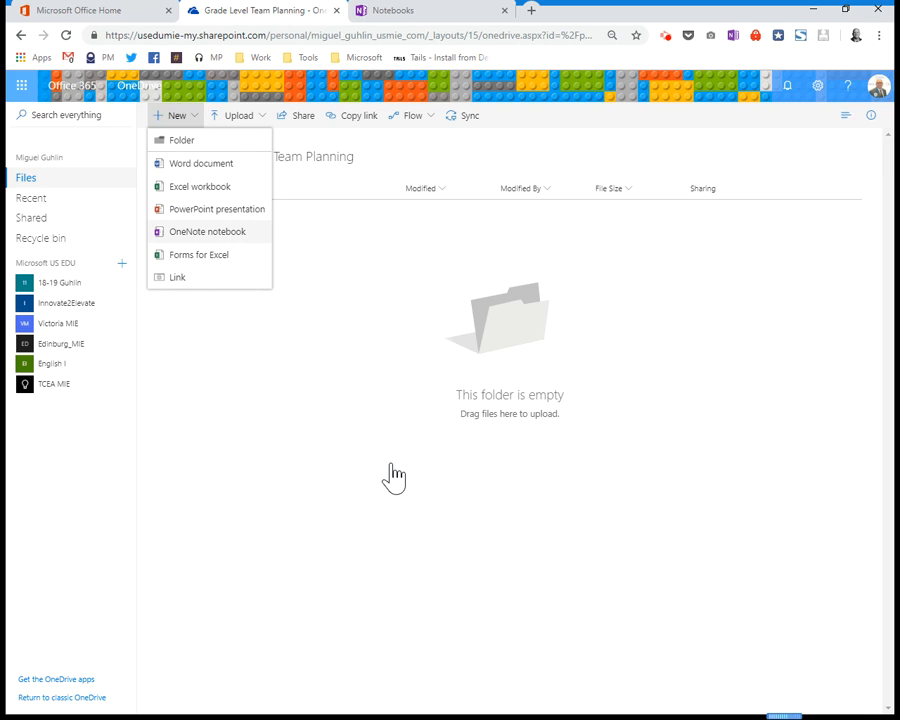
pyautogui.click(255, 356)
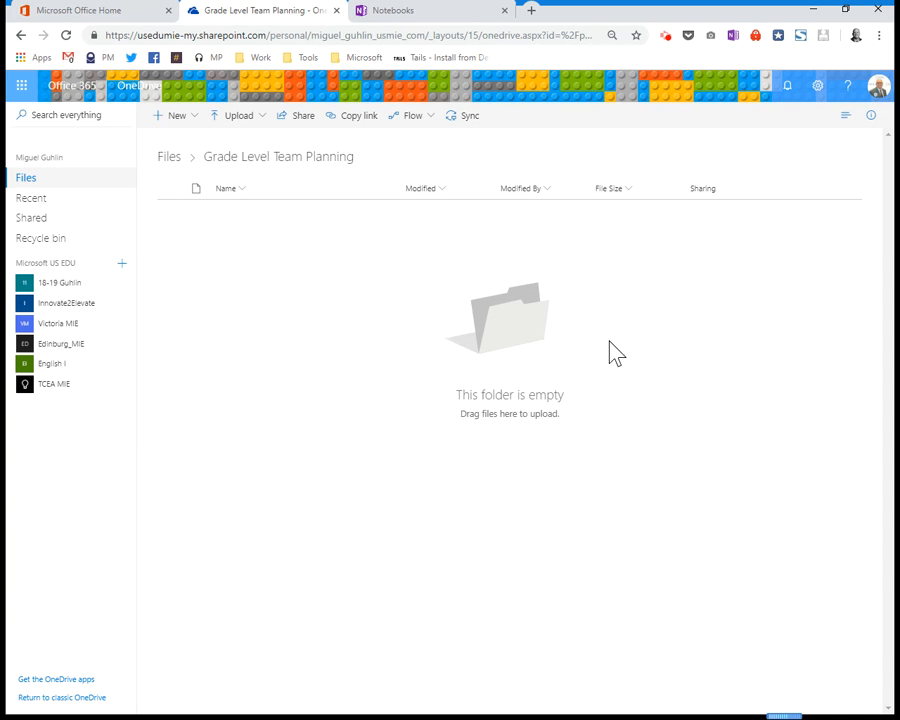
pyautogui.click(178, 115)
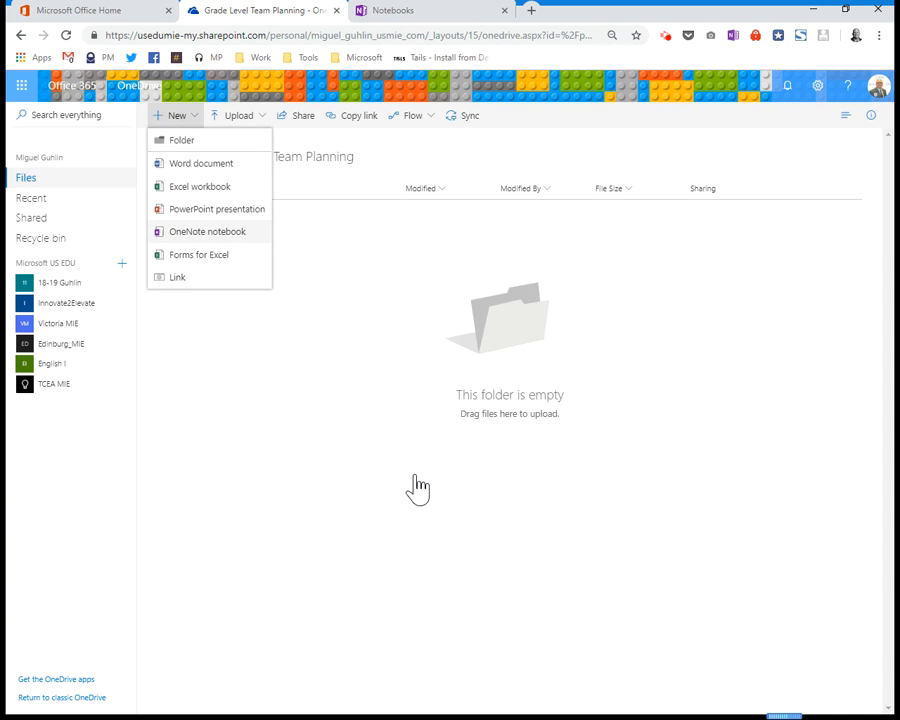
pyautogui.click(207, 231)
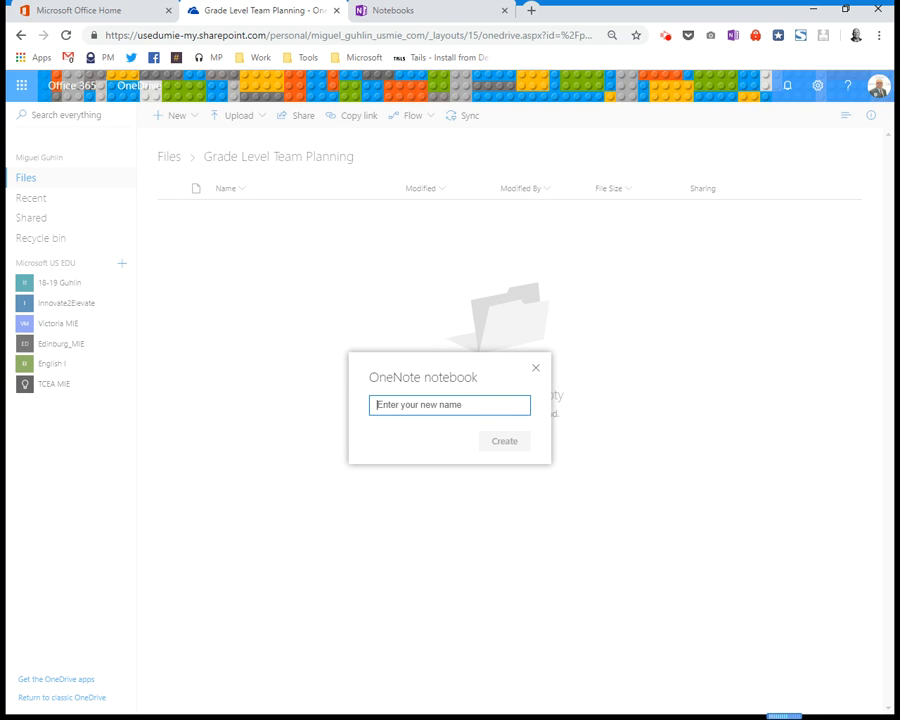
pyautogui.write('Lesson Plans')
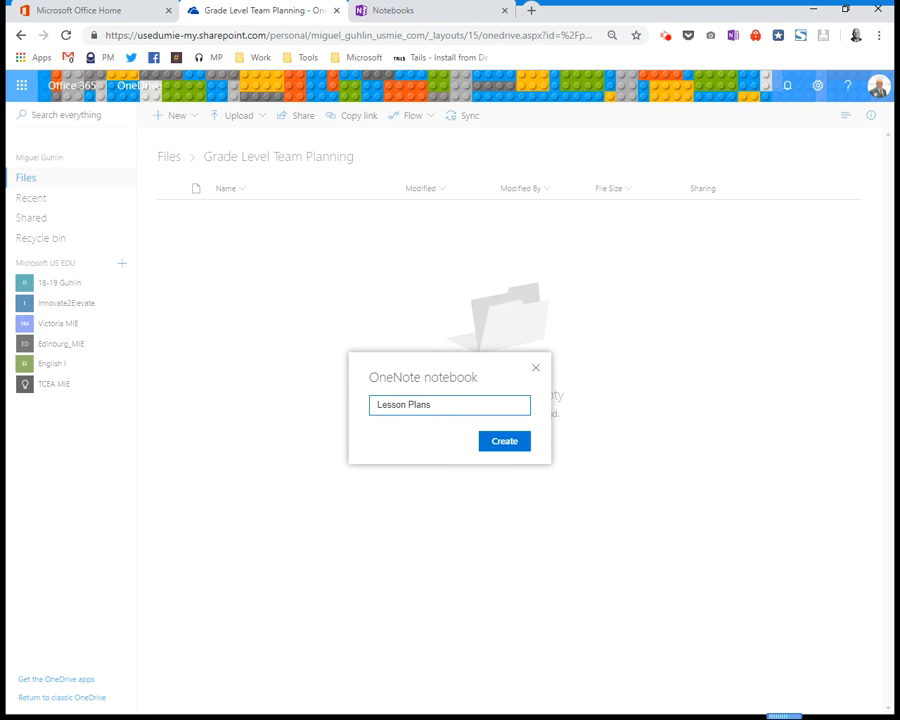
pyautogui.press('Return')
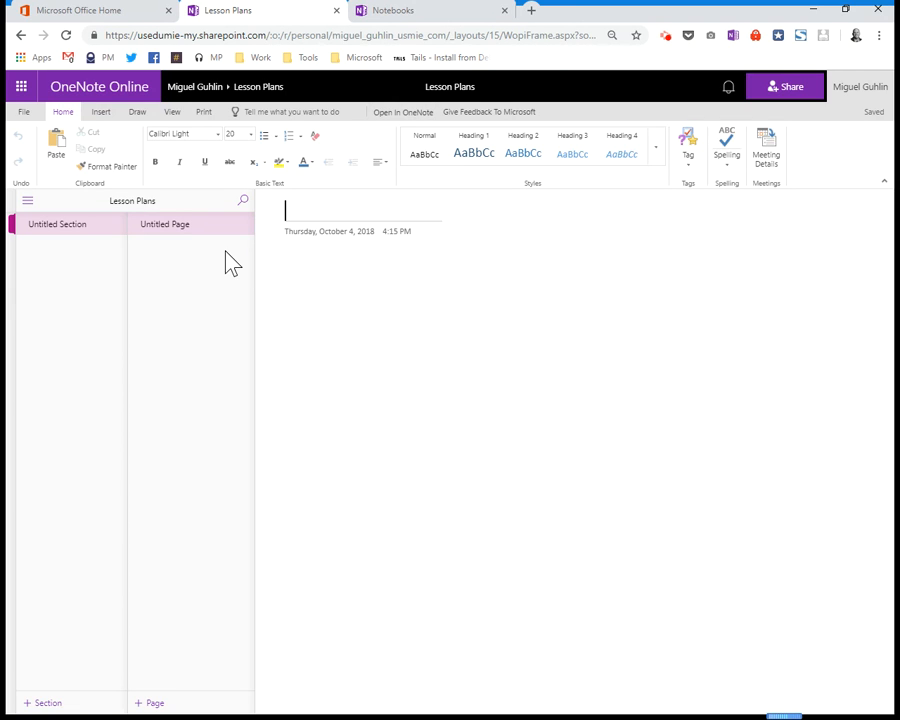
# Step: Rename the untitled section of the Lesson Plans notebook as "Start"
pyautogui.hotkey('ctrl', 'b')
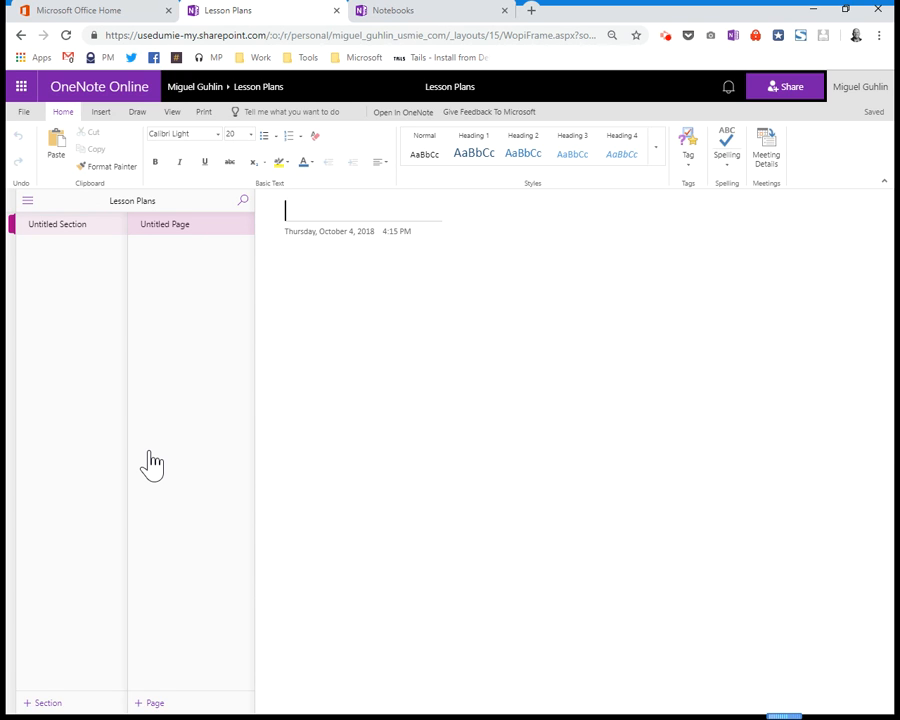
pyautogui.rightClick(74, 225)
pyautogui.click(101, 235)
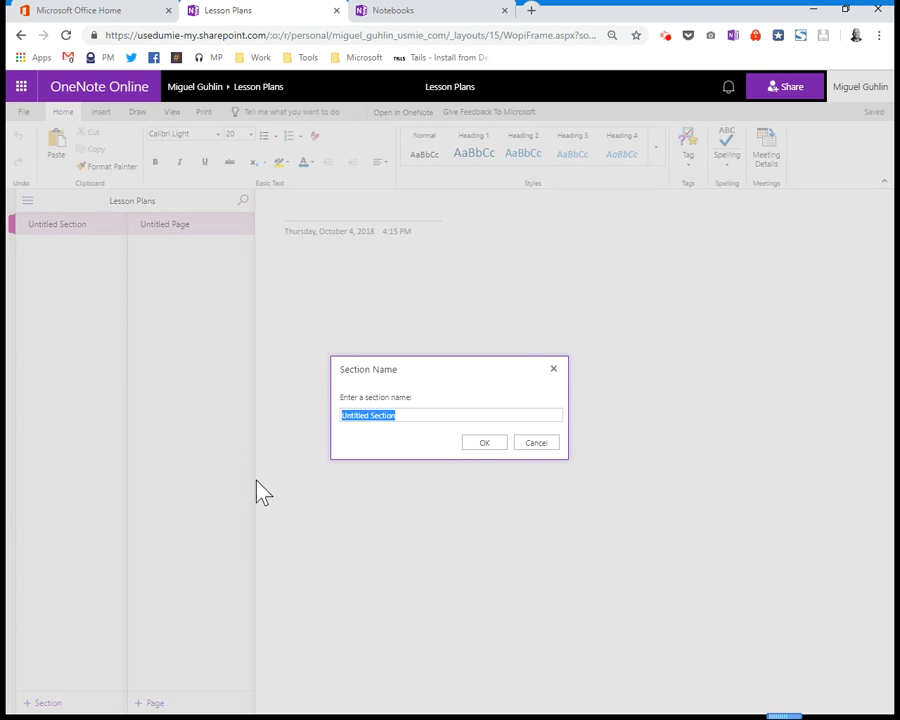
pyautogui.press('BackSpace')
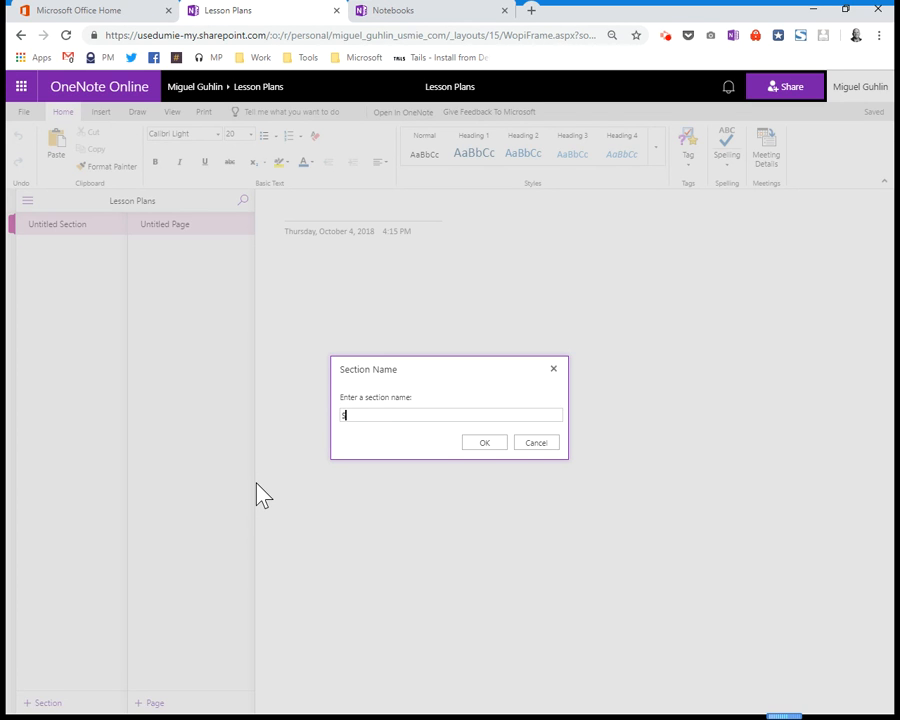
pyautogui.write('Start')
pyautogui.press('Return')
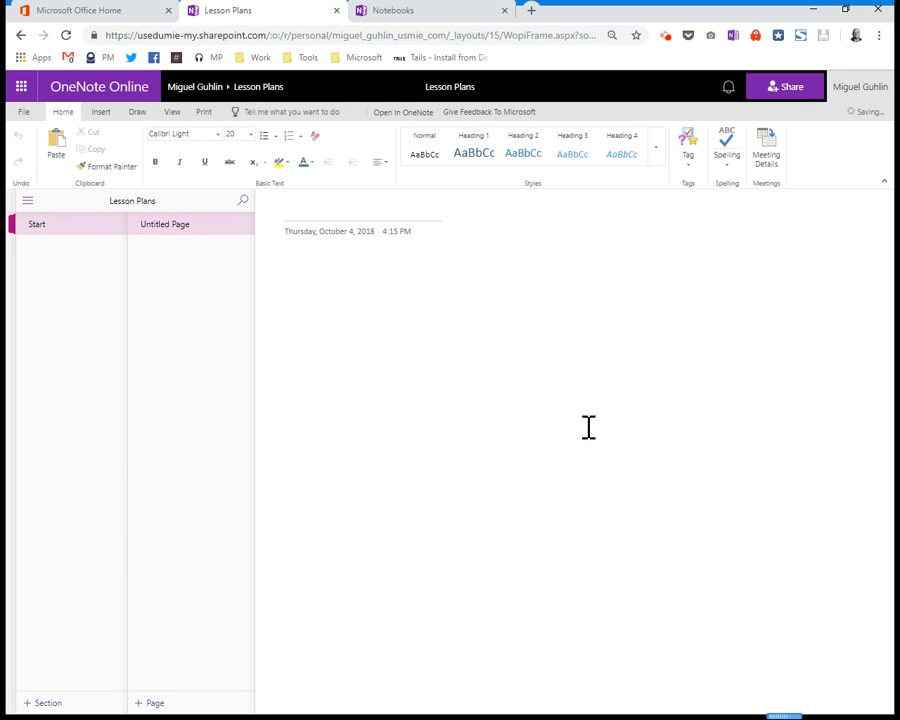
# Step: Title the page "Welcome" and write beneath: "Thank you for reviewing 3rd Grade Lesson Plans. Use the section headers to find lesson plans for each week."
pyautogui.write('Welcome')
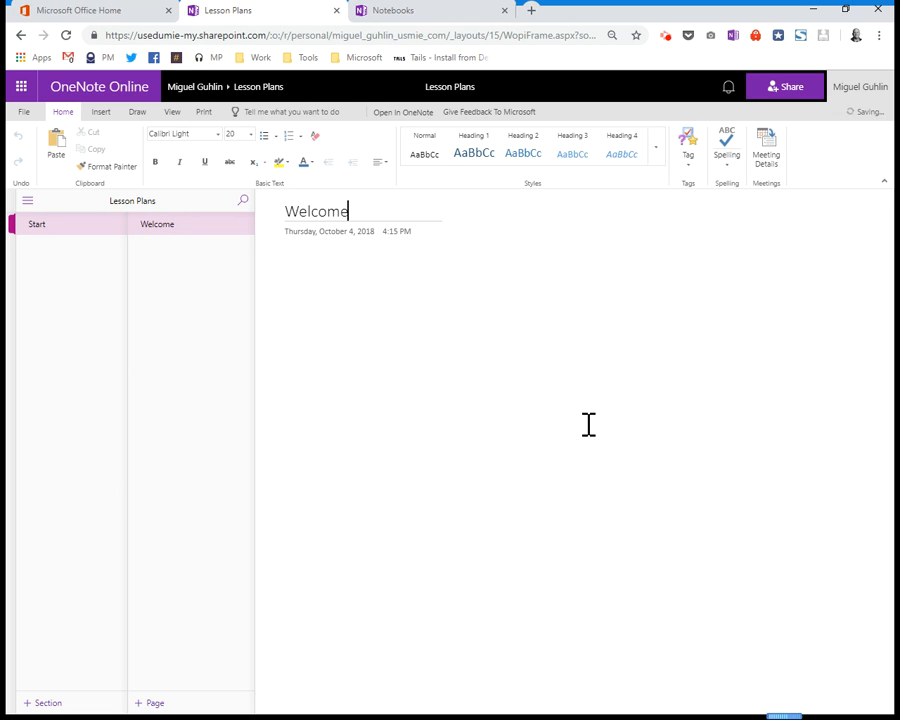
pyautogui.press('Return')
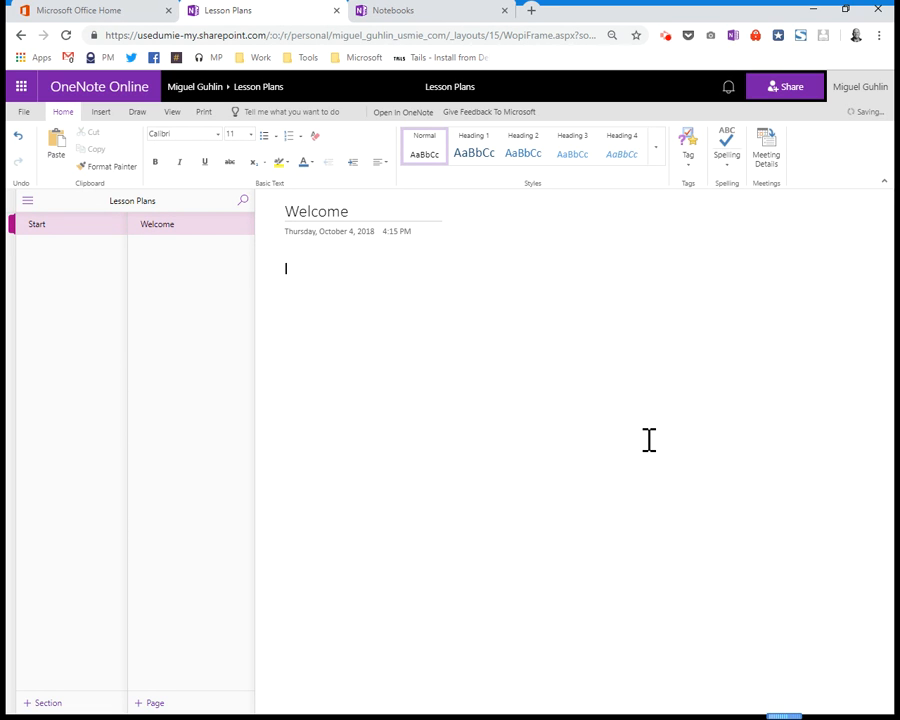
pyautogui.write('Thank you for reviewing 3rd G')
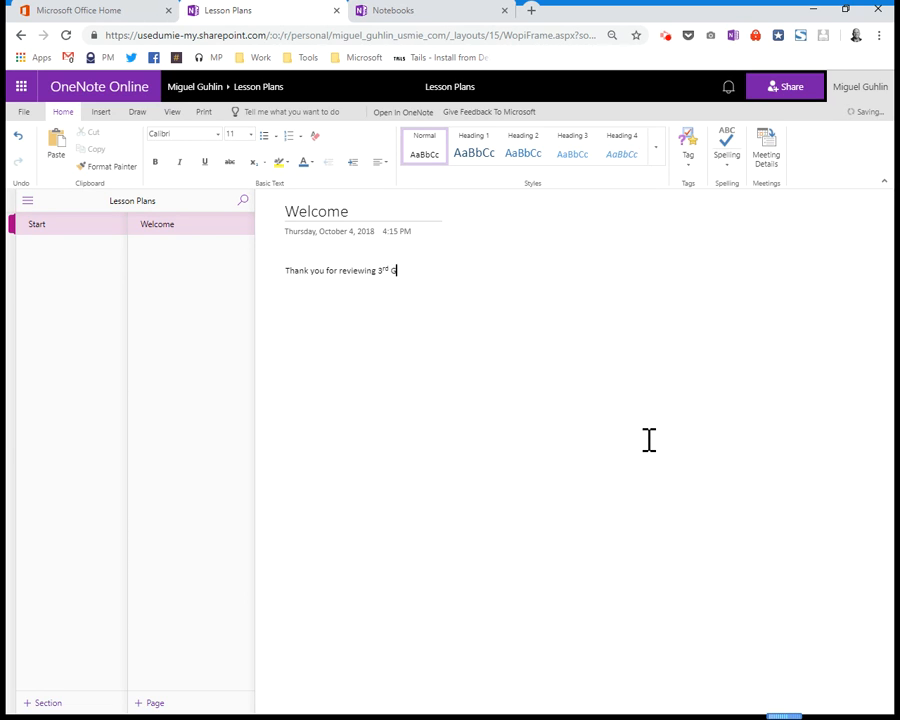
pyautogui.write('rade Lesson Plans. Use the section headers to find ')
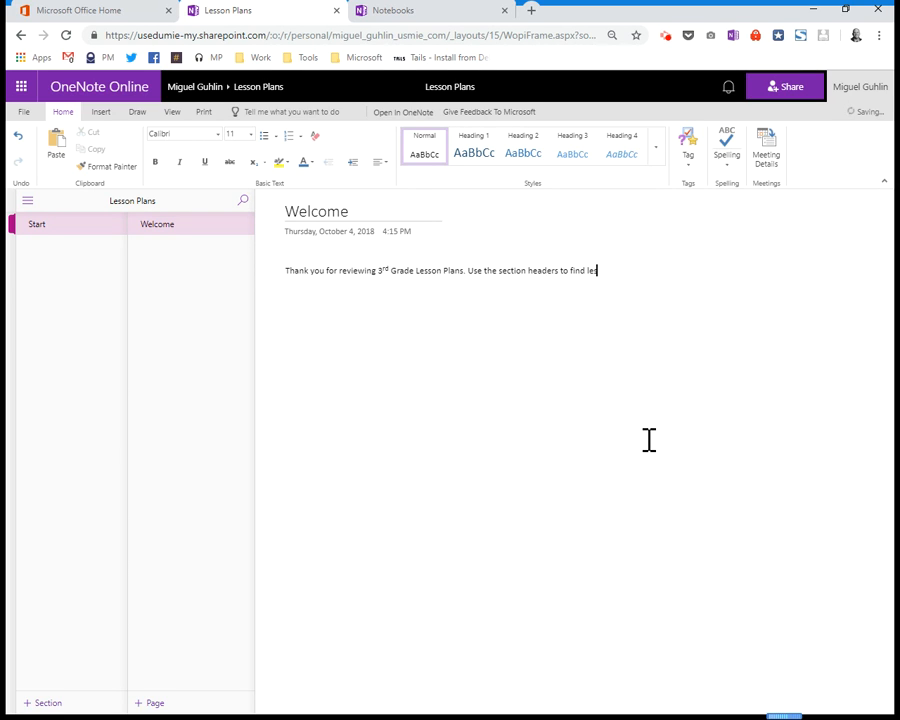
pyautogui.write('lesson plans for each week.')
pyautogui.press('Return')
# Step: Set the font size of the Welcome page's body text to 20
pyautogui.hotkey('ctrl', 'a')
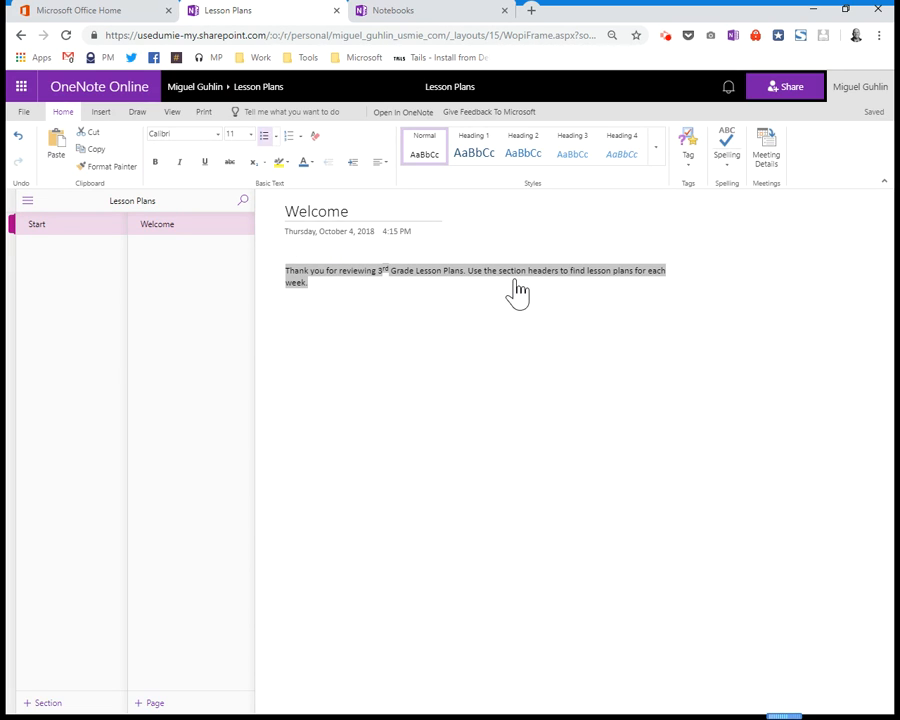
pyautogui.click(251, 134)
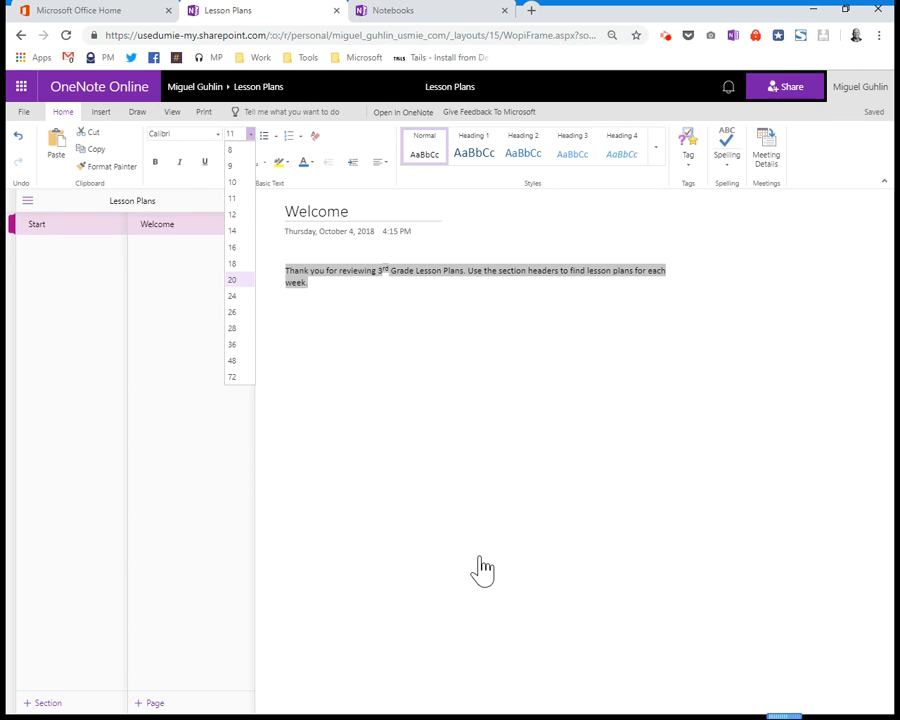
pyautogui.click(239, 279)
pyautogui.click(765, 574)
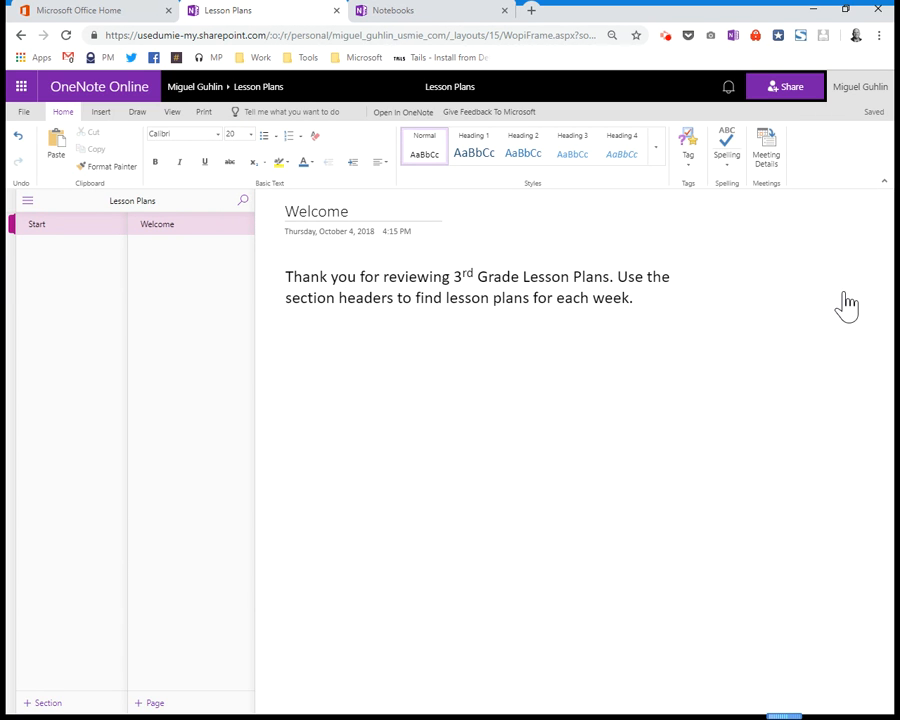
pyautogui.click(101, 112)
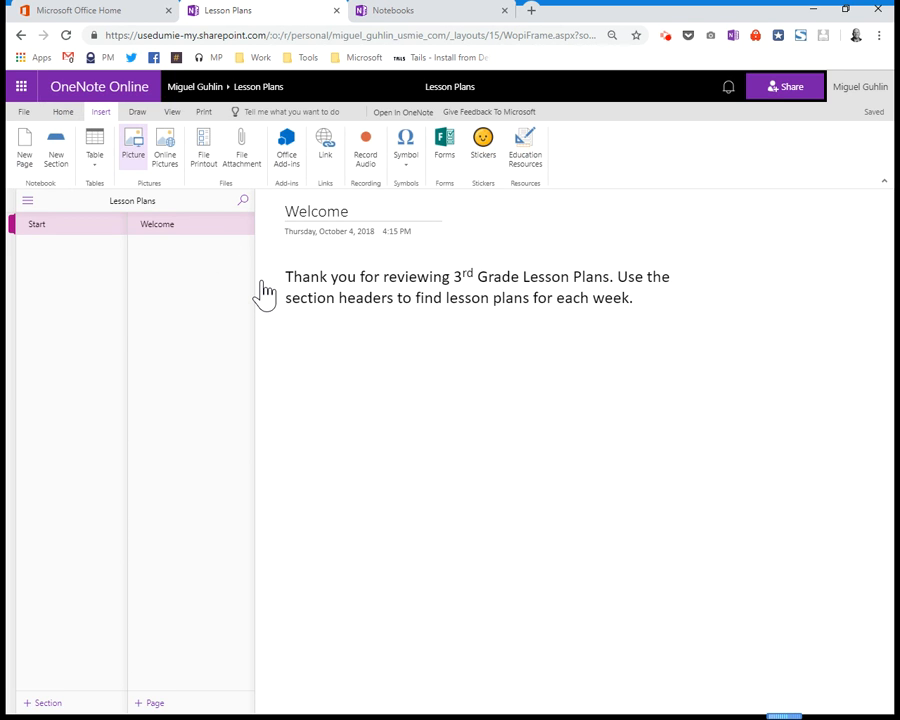
pyautogui.click(133, 145)
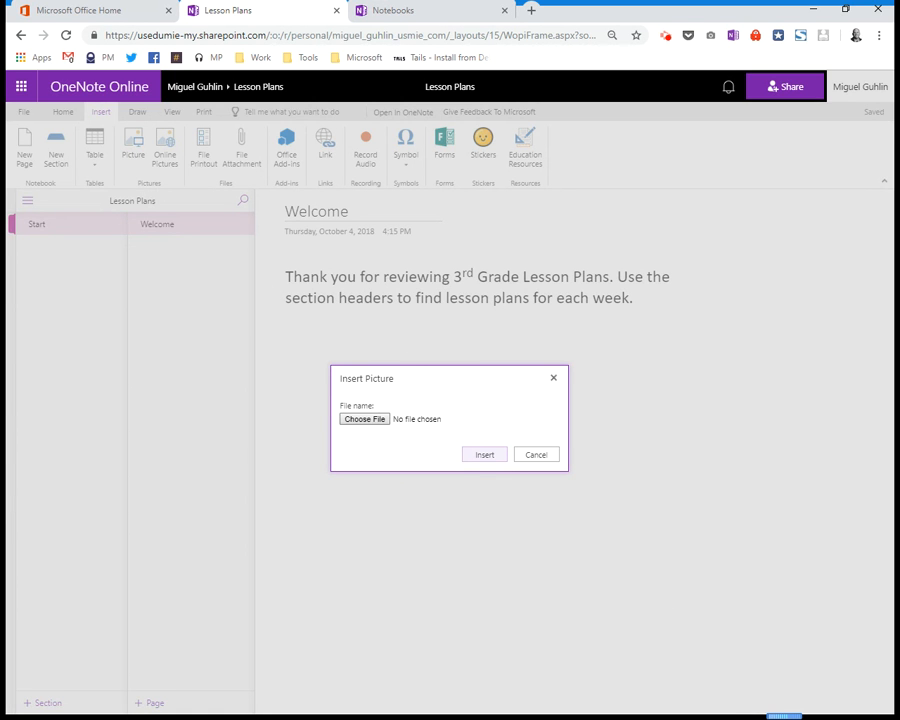
pyautogui.click(536, 454)
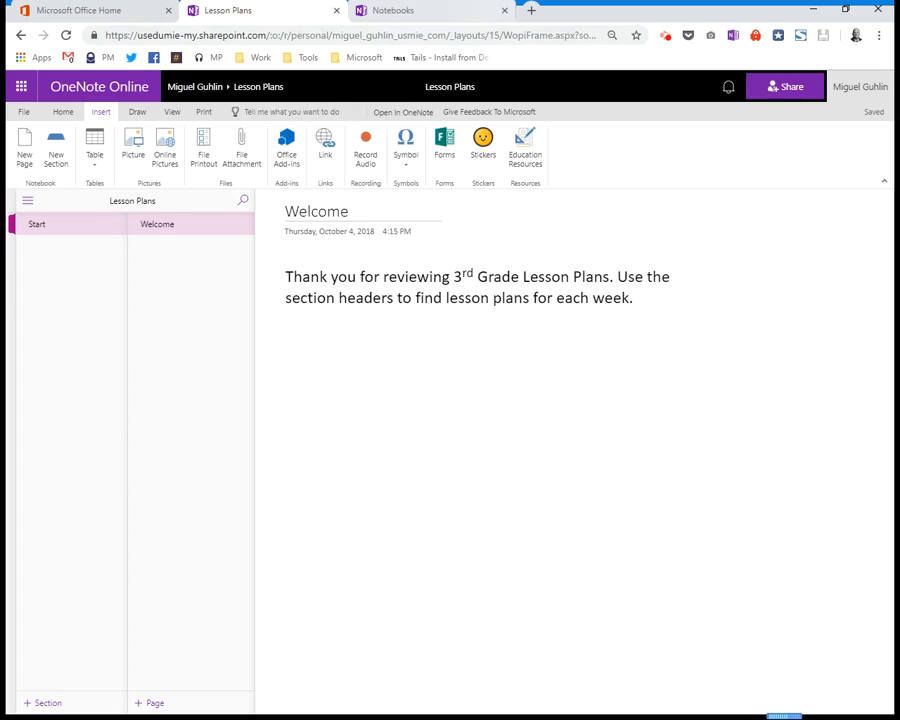
# Step: Search Google Images for "lesson plans" in a new browser tab and return to the Lesson Plans notebook
pyautogui.hotkey('ctrl', 't')
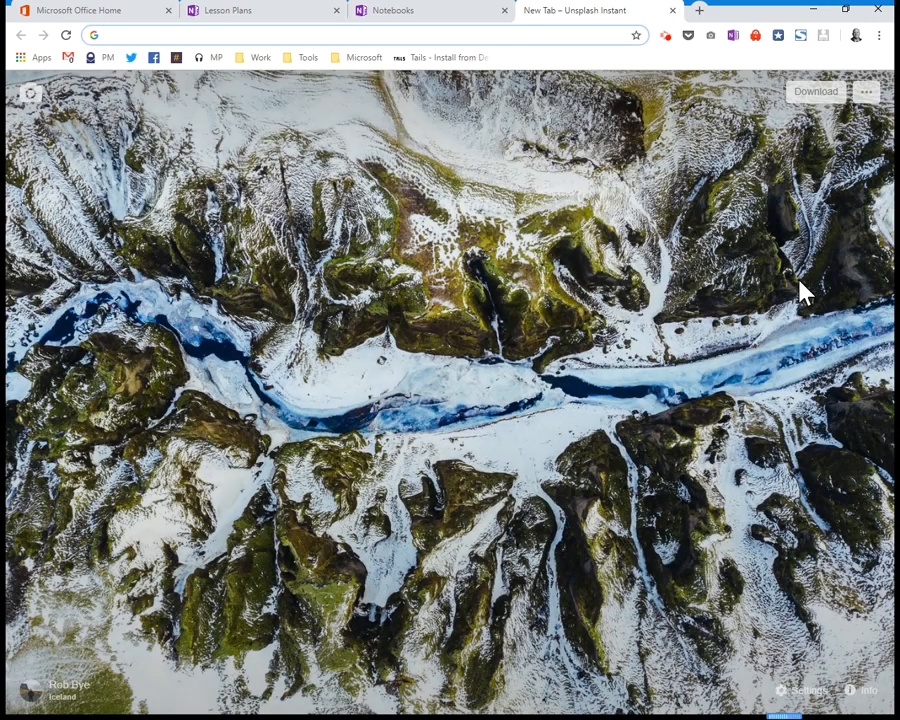
pyautogui.write('lesson plans')
pyautogui.press('Return')
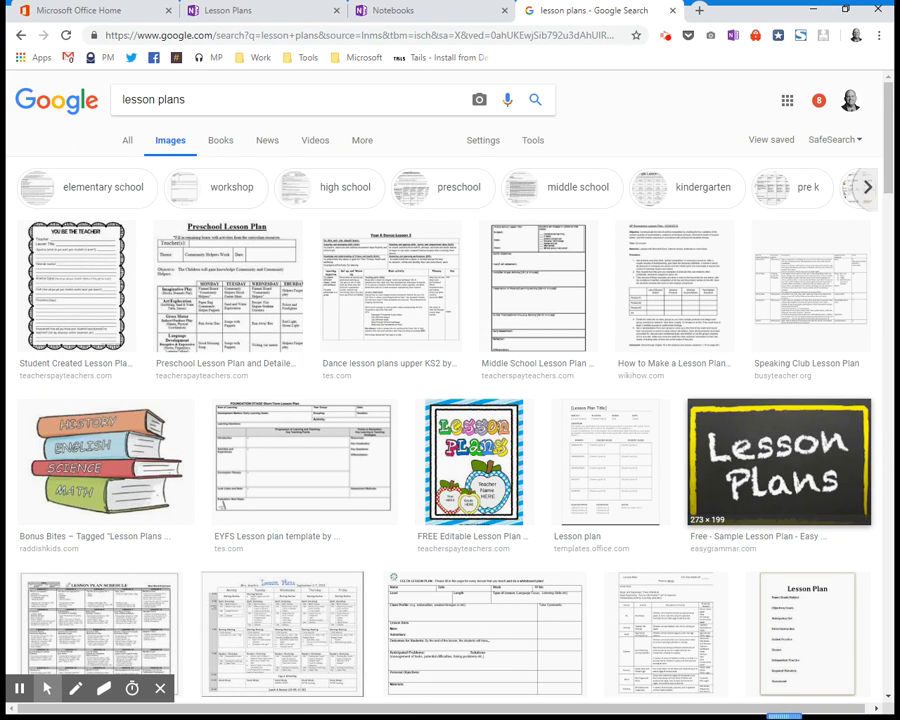
pyautogui.click(423, 11)
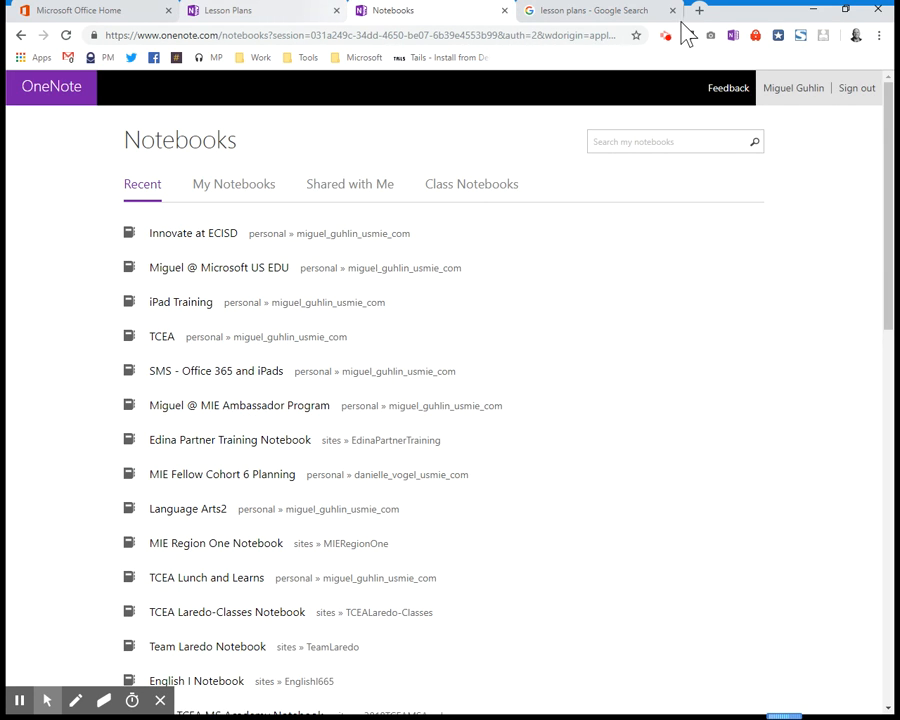
pyautogui.click(260, 11)
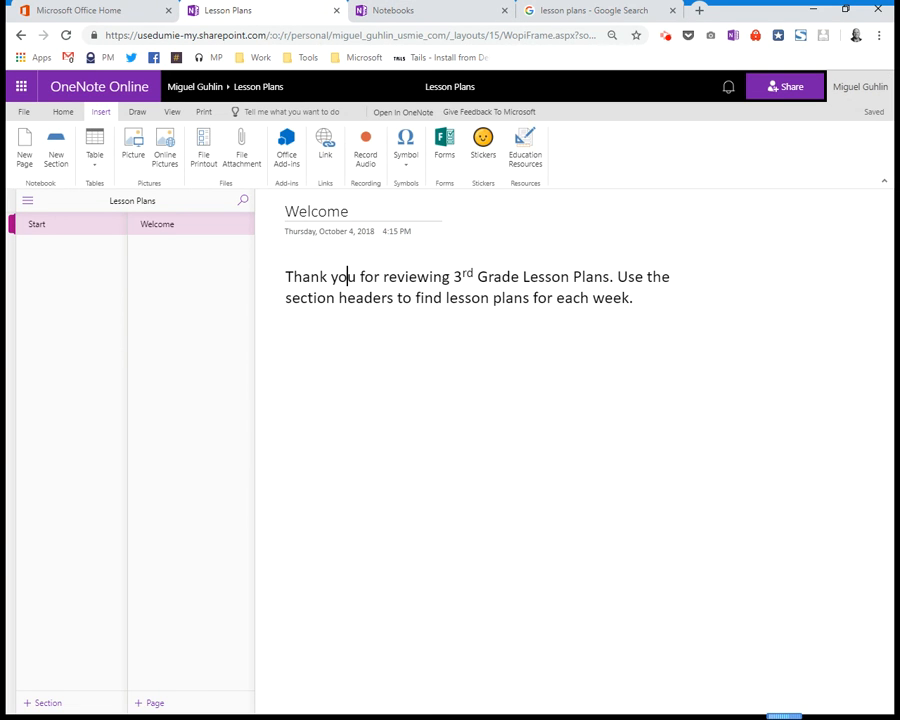
# Step: Insert the "Lesson Plan Book" cover from a Bing image search for "lesson plan" below the welcome text and enlarge it to about double size
pyautogui.click(634, 298)
pyautogui.click(165, 150)
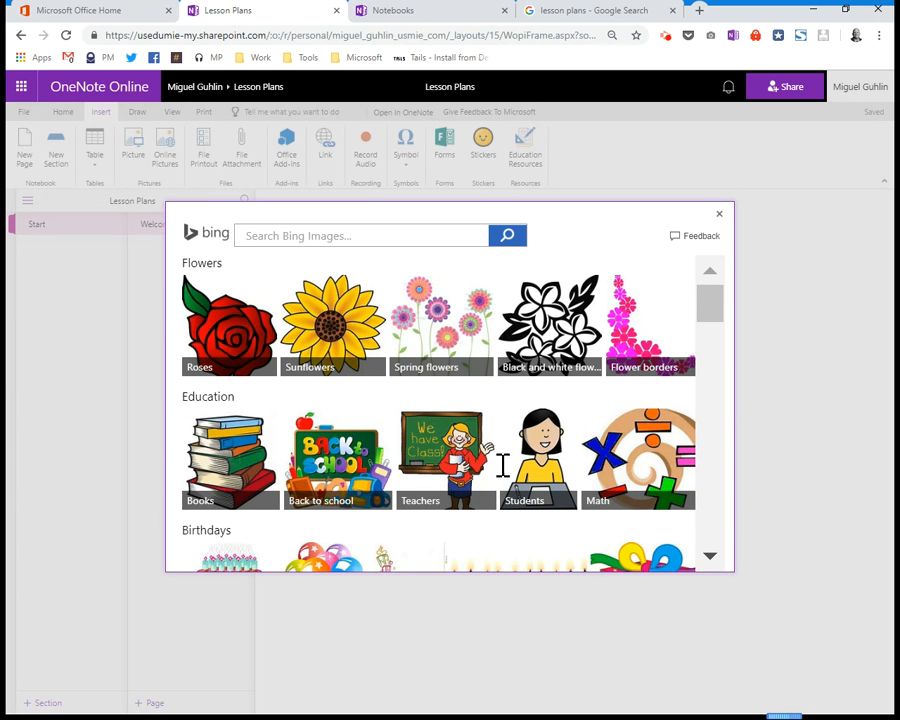
pyautogui.write('lesson plan')
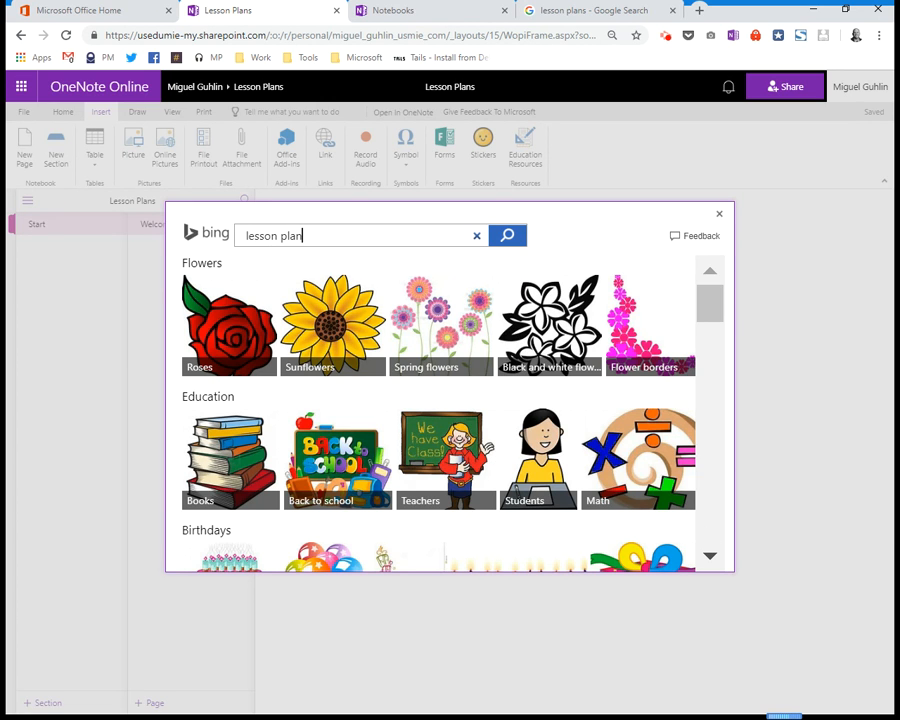
pyautogui.press('Return')
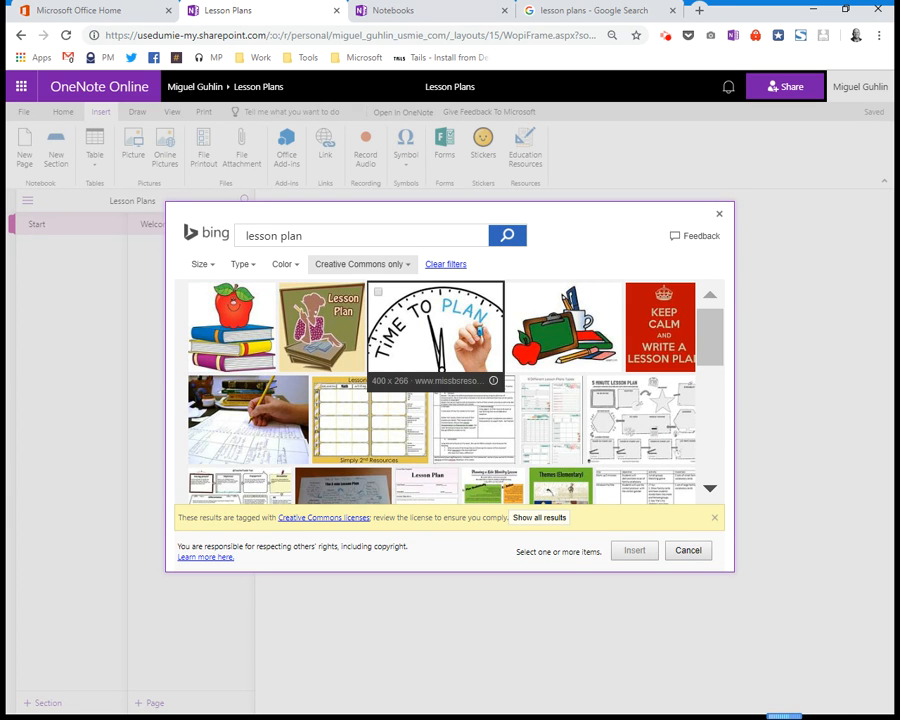
pyautogui.scroll(-5, 365, 380)
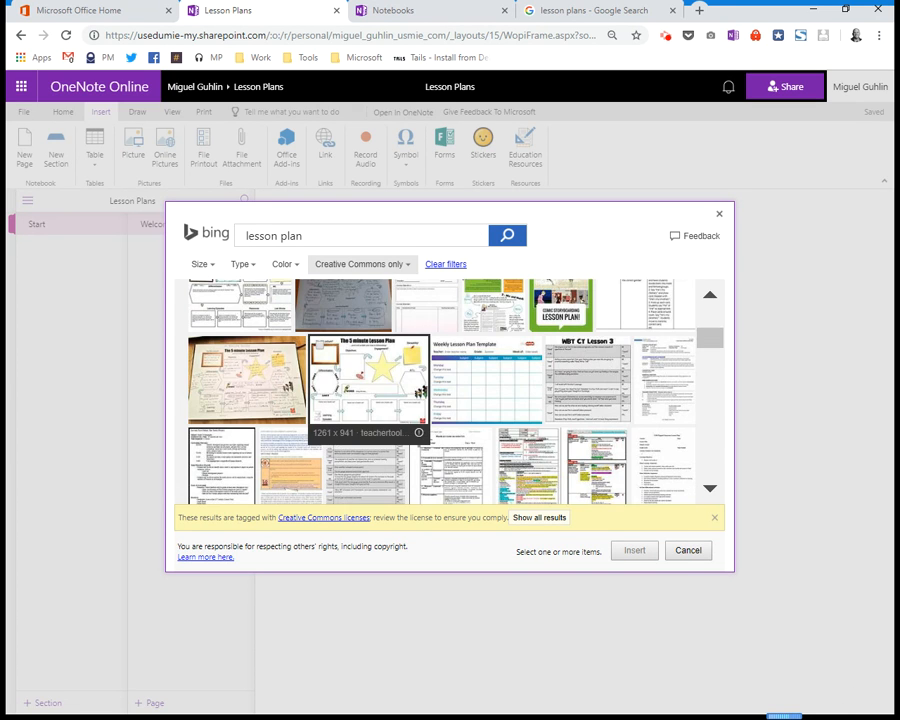
pyautogui.scroll(-4, 440, 390)
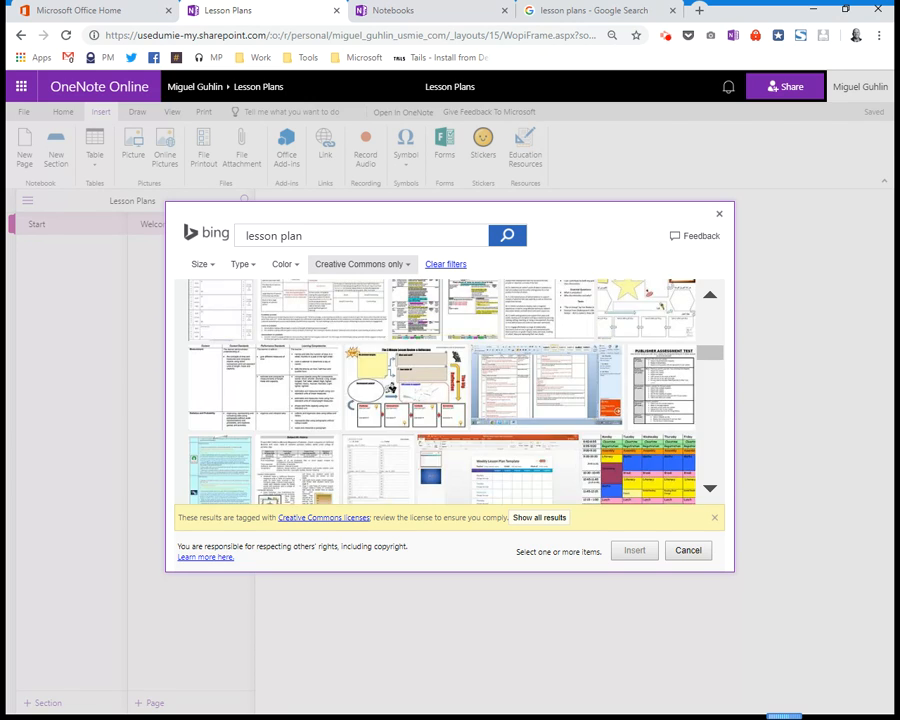
pyautogui.scroll(-2, 330, 370)
pyautogui.scroll(-4, 330, 370)
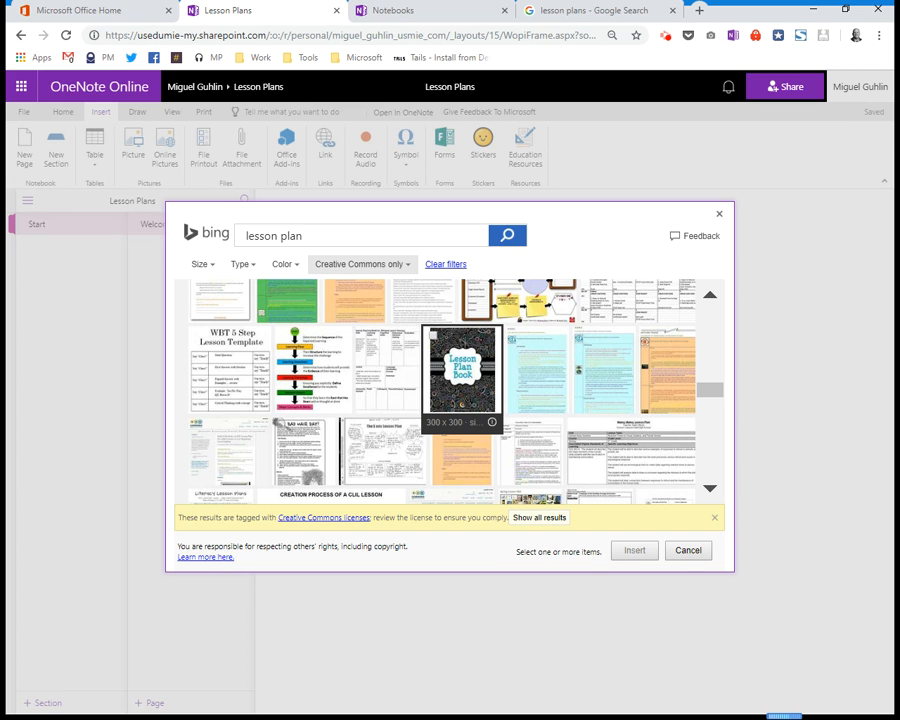
pyautogui.click(463, 372)
pyautogui.click(634, 551)
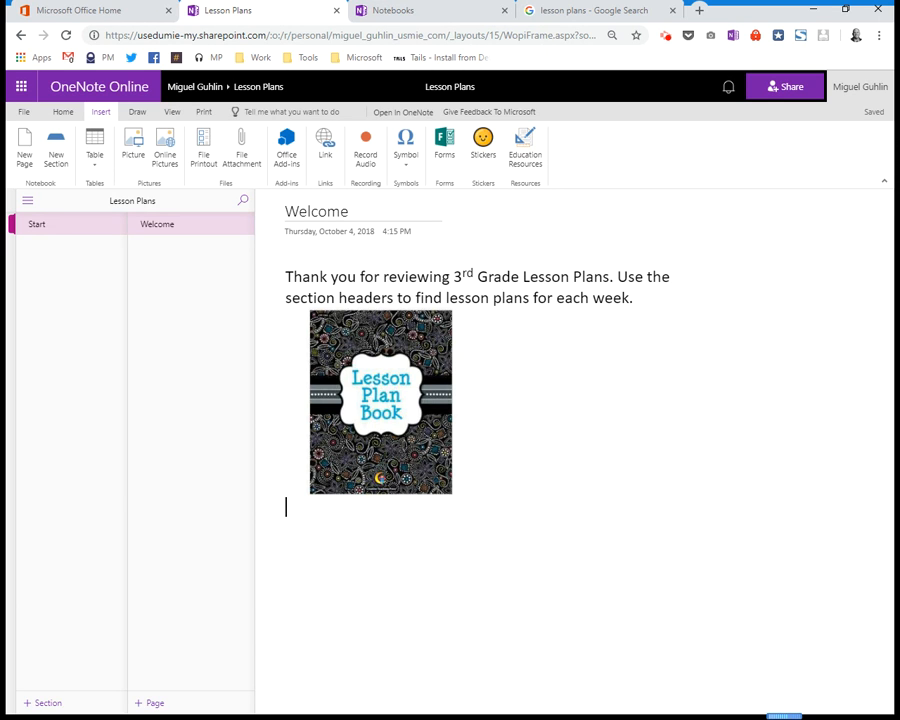
pyautogui.click(381, 402)
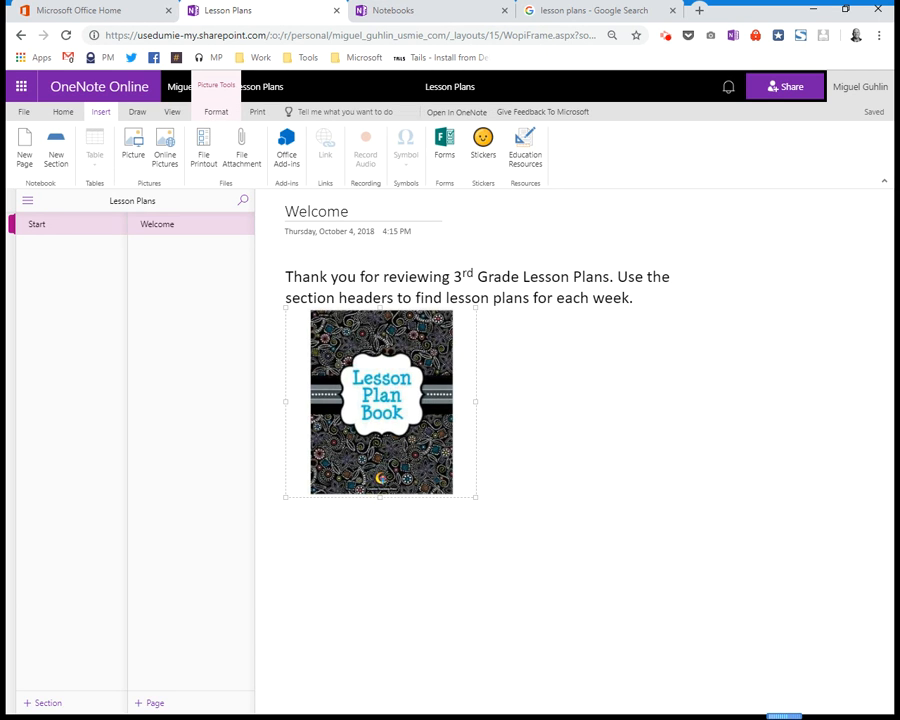
pyautogui.moveTo(476, 497); pyautogui.dragTo(666, 687)
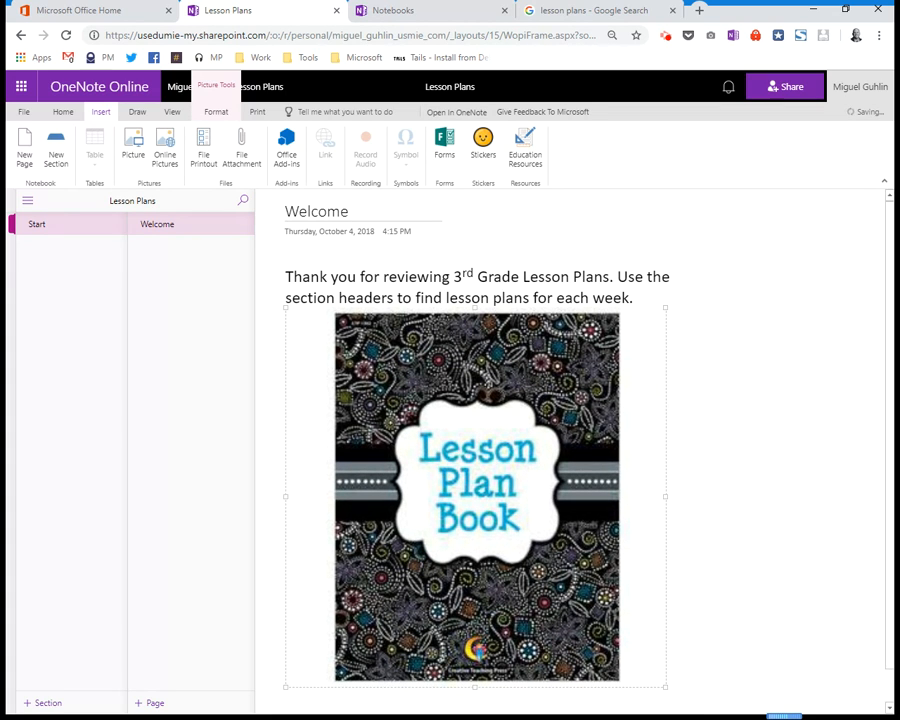
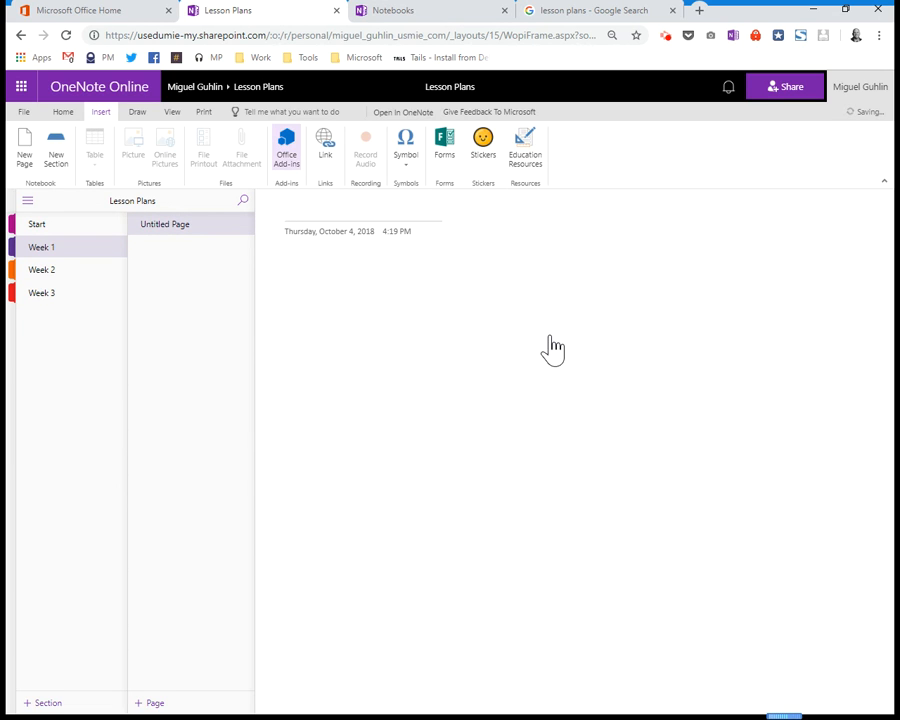
# Step: Title the untitled page in the Week 1 section with the first teacher's surname
pyautogui.write('Les')
pyautogui.press('BackSpace')
pyautogui.press('BackSpace')
pyautogui.write('Guhlin')
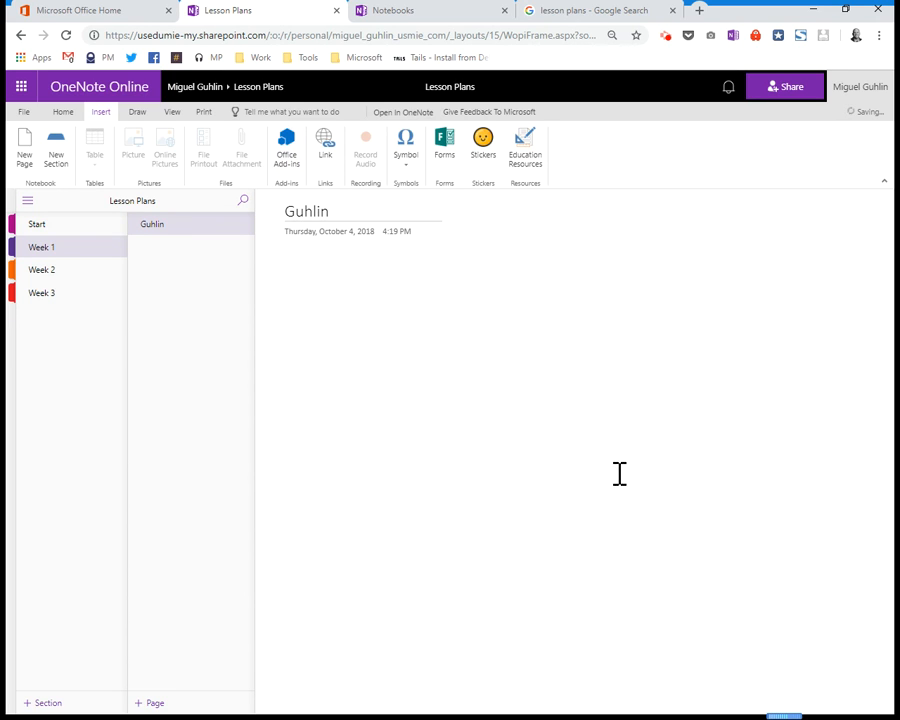
# Step: Add two more pages to the Week 1 section, each titled with another teacher's surname
pyautogui.hotkey('shift', 'F10')
pyautogui.press('Down')
pyautogui.press('Return')
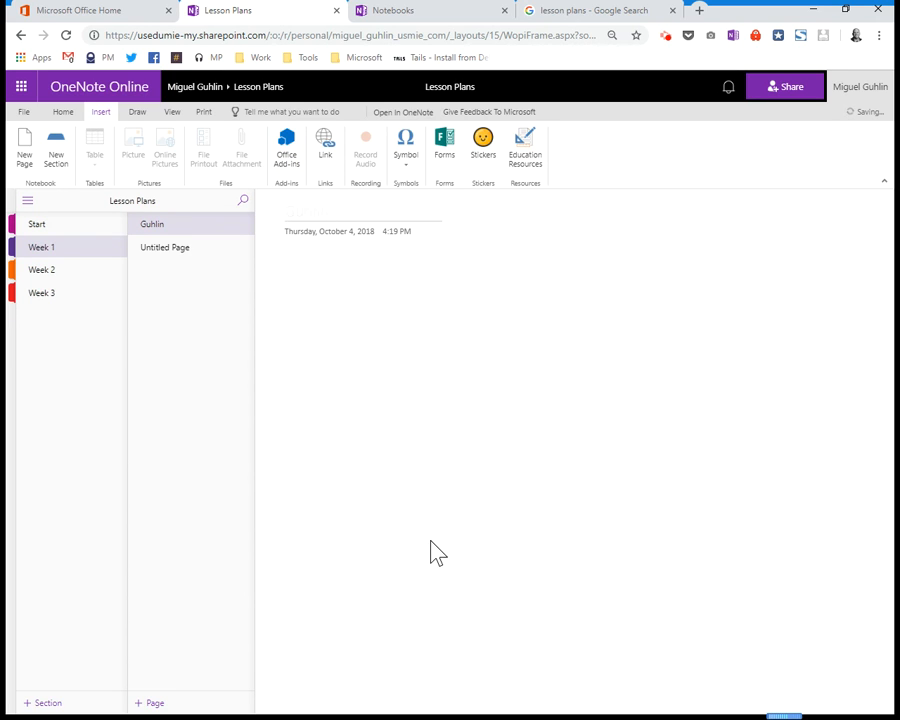
pyautogui.write('Vega')
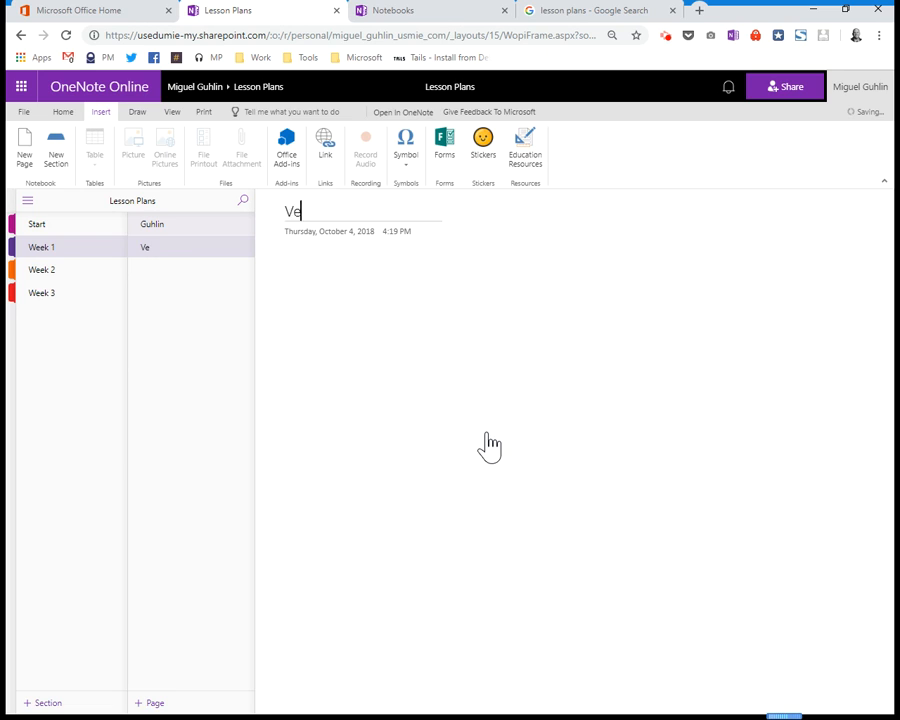
pyautogui.hotkey('shift', 'F10')
pyautogui.press('Down')
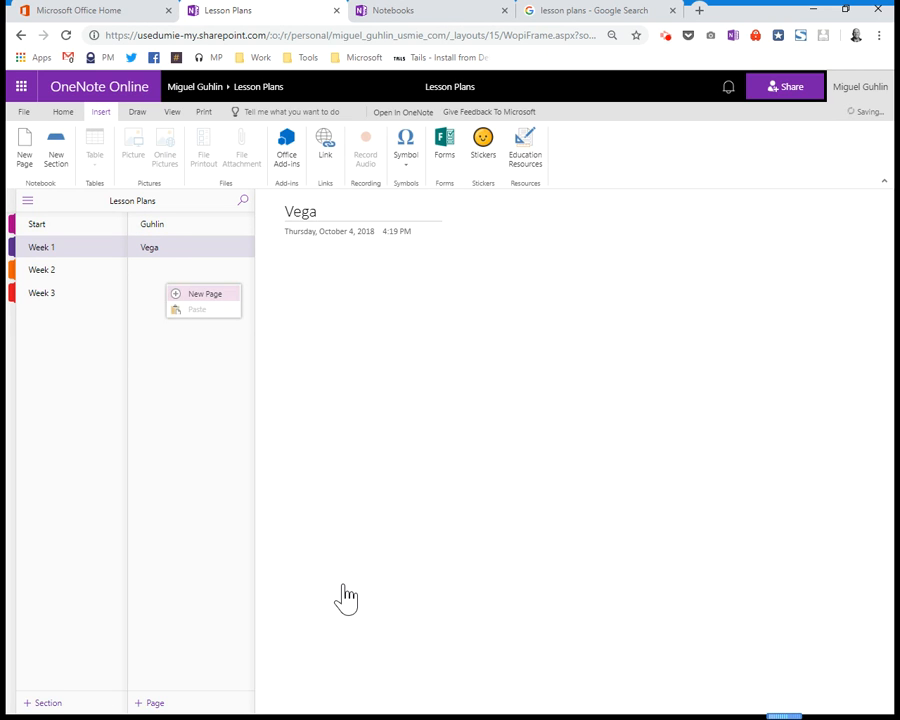
pyautogui.press('Return')
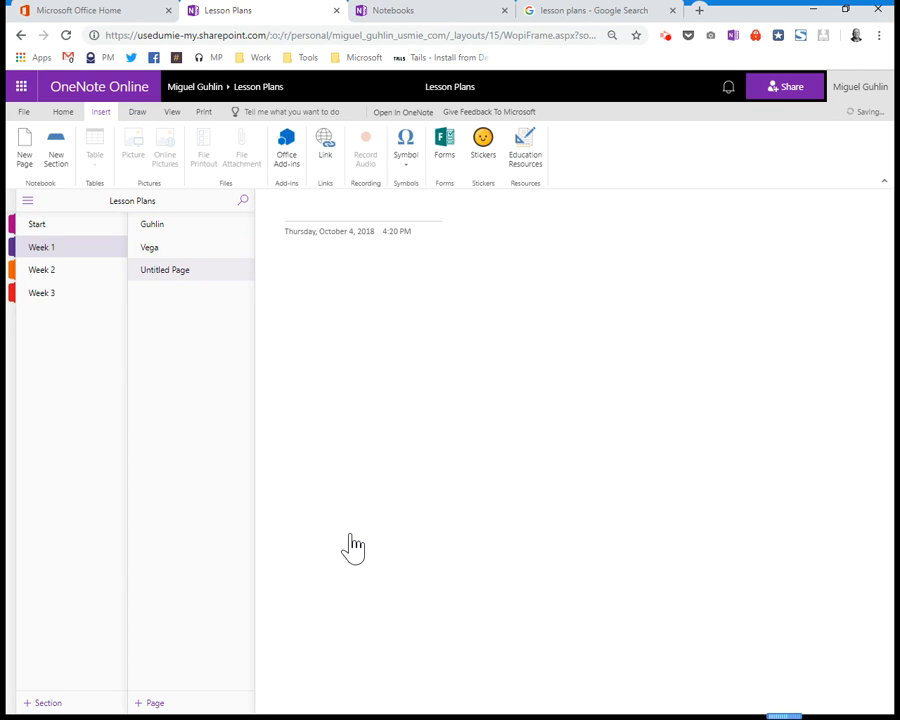
pyautogui.write('Roberts')
pyautogui.press('Return')
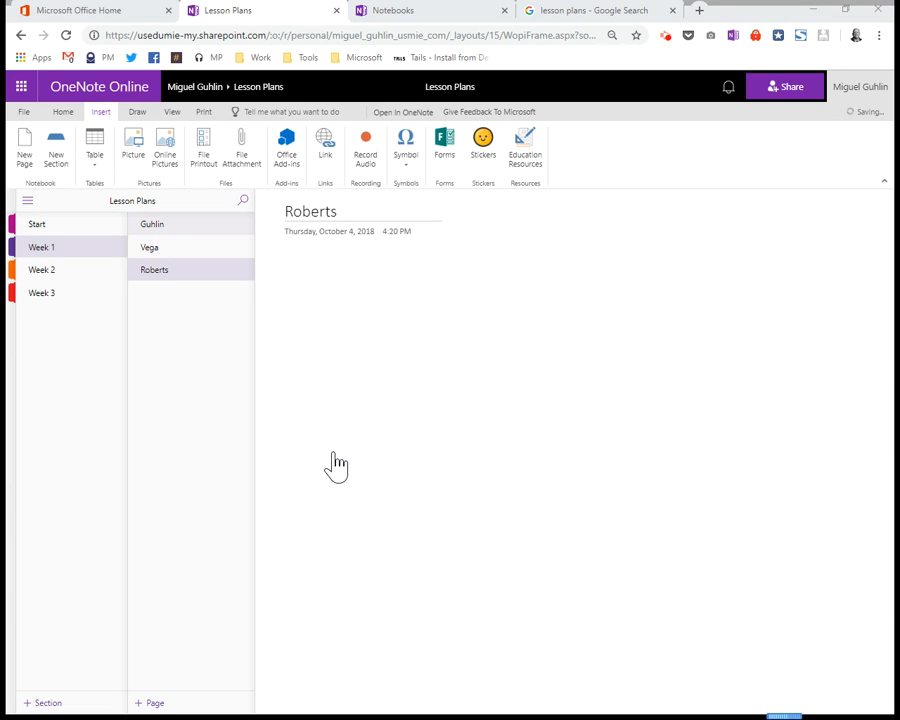
# Step: Open the first teacher's Week 1 page, place the cursor in its body, and return to the "lesson plans" image results
pyautogui.click(165, 226)
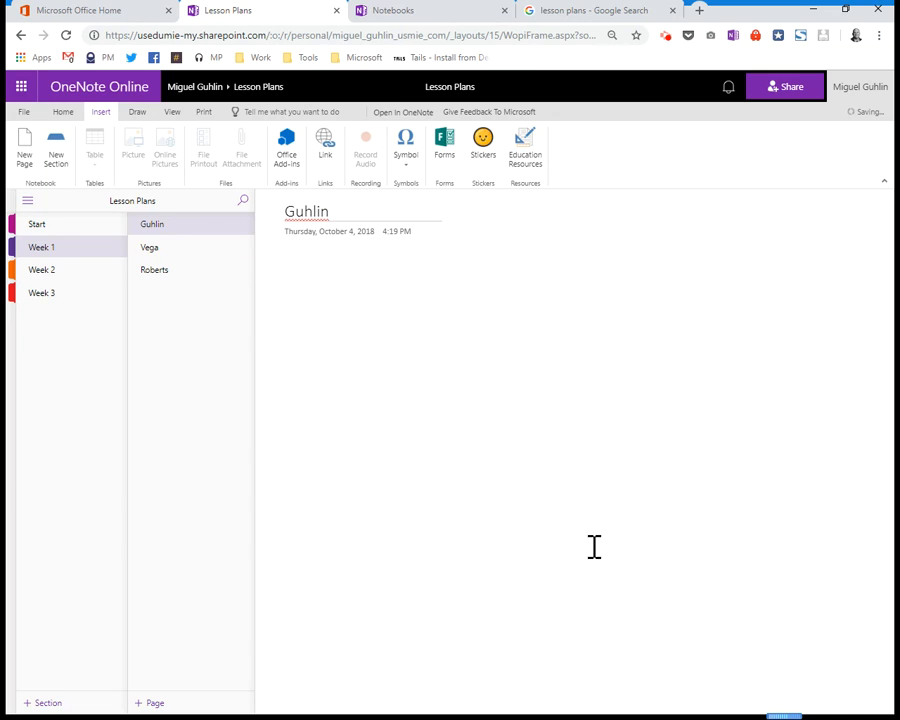
pyautogui.click(288, 268)
pyautogui.click(594, 11)
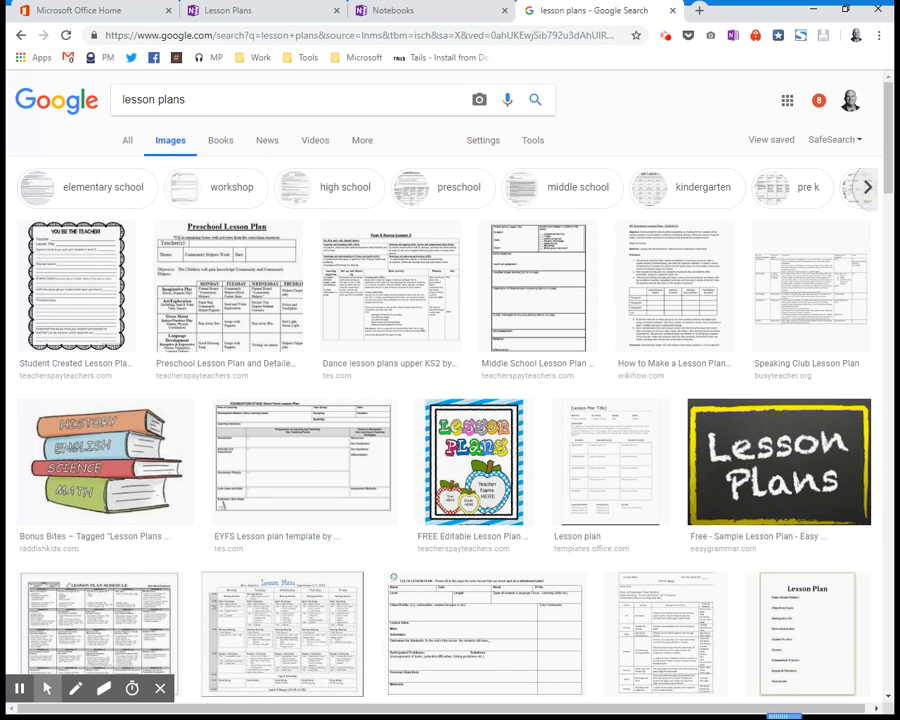
# Step: Examine the EYFS Lesson plan template from the image results on its Tes page, closing that page when finished
pyautogui.click(311, 460)
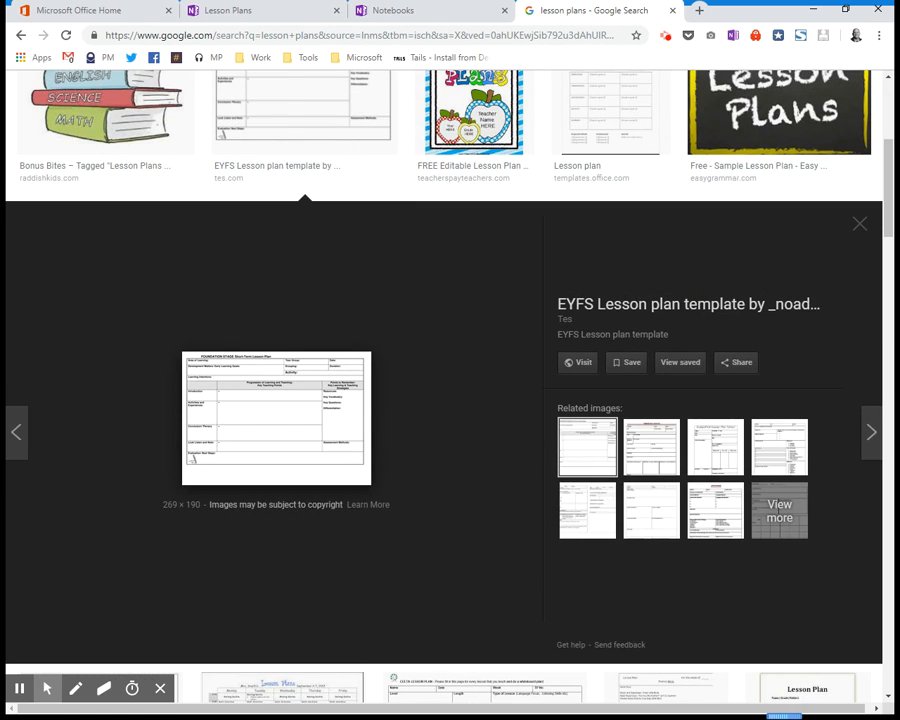
pyautogui.click(281, 434)
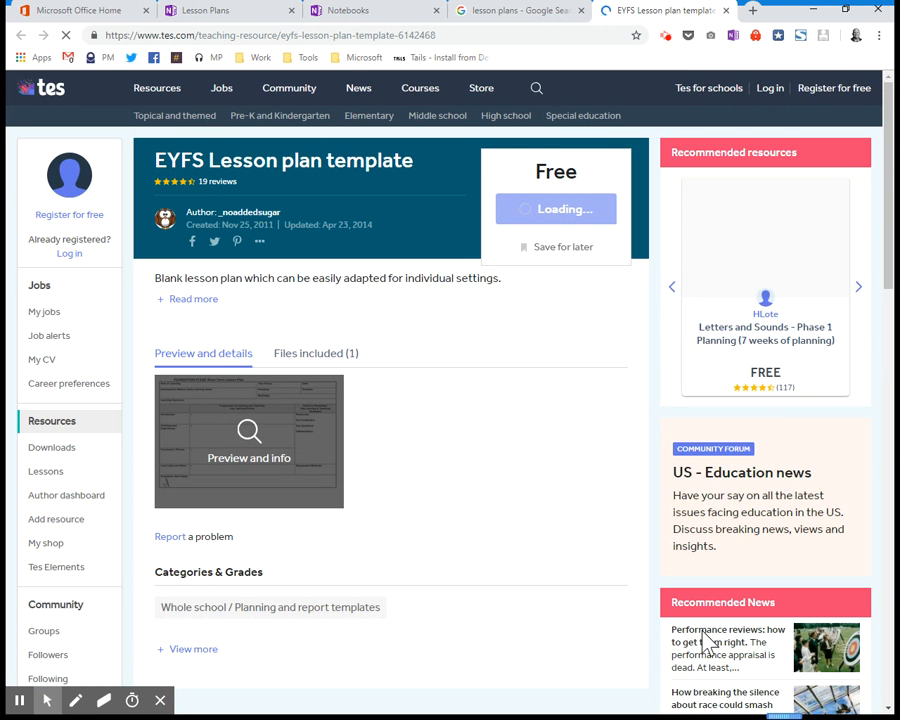
pyautogui.scroll(-3, 750, 660)
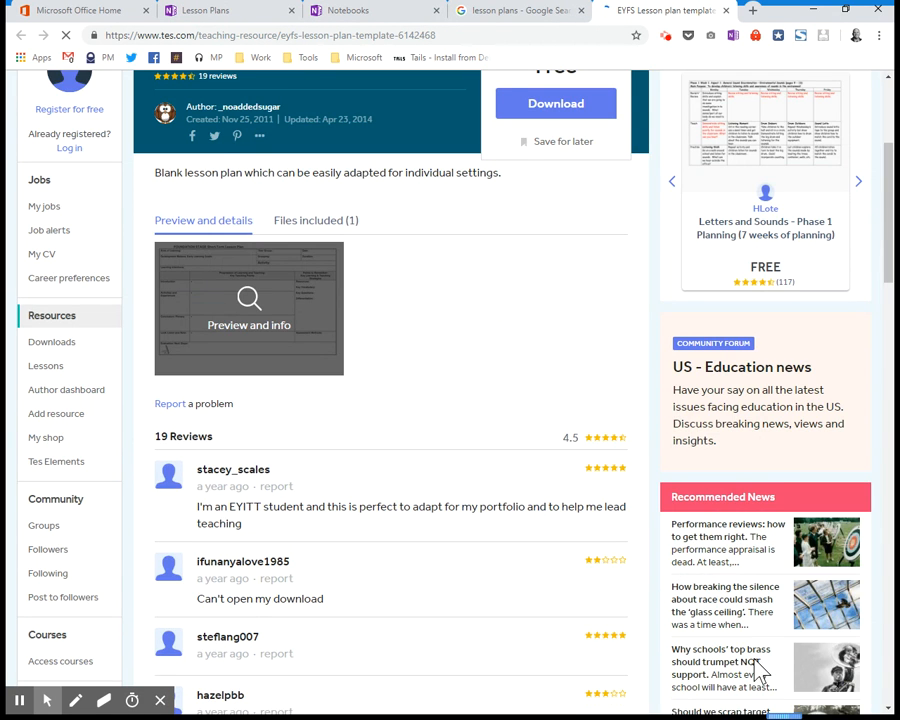
pyautogui.hotkey('ctrl', 'w')
# Step: Open the templates.office.com "Lesson plan" page from the image results and download the Word template
pyautogui.scroll(2, 485, 205)
pyautogui.click(584, 198)
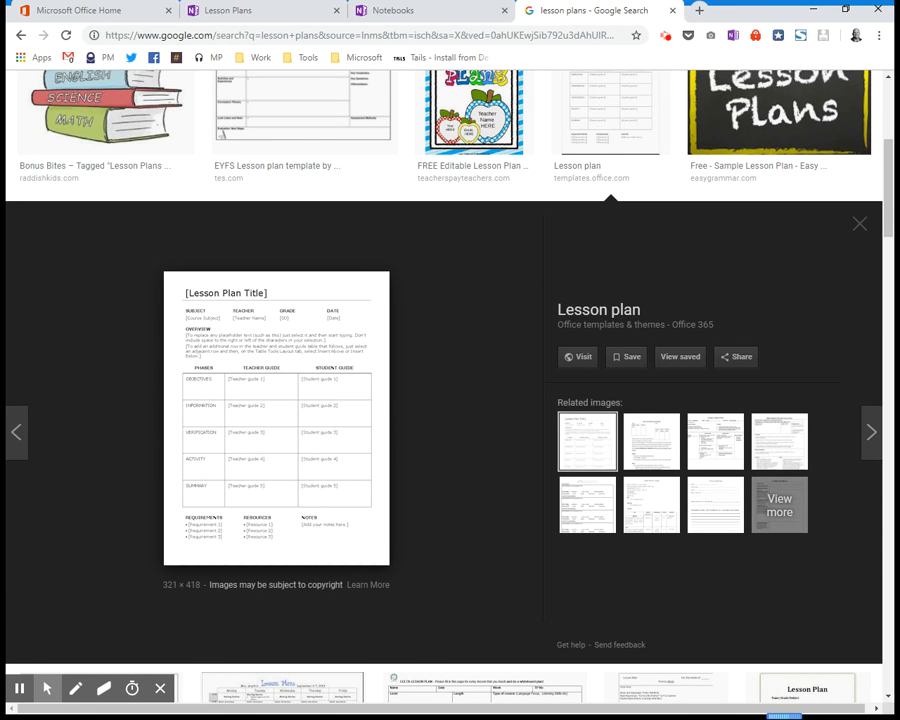
pyautogui.click(288, 363)
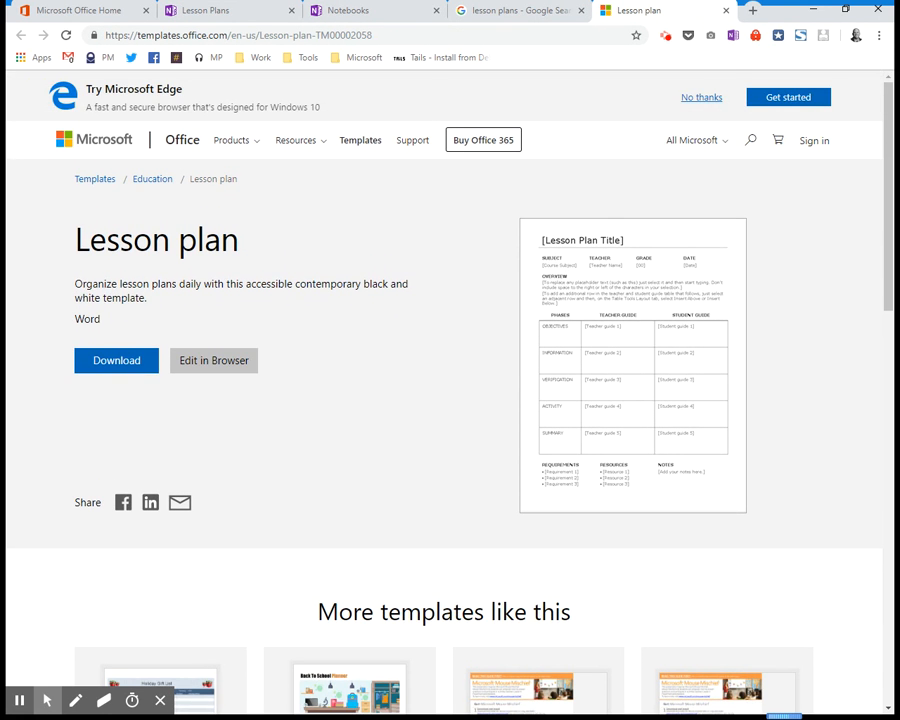
pyautogui.click(128, 368)
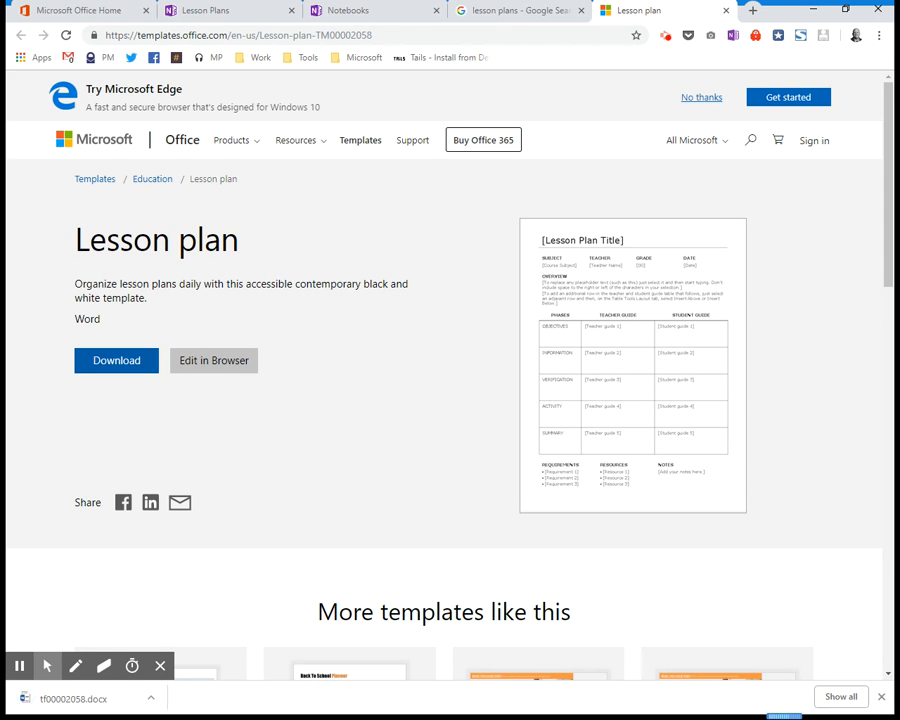
# Step: Open the downloaded tf00002058.docx and paste its lesson plan content into the body of the first teacher's Week 1 page
pyautogui.click(60, 698)
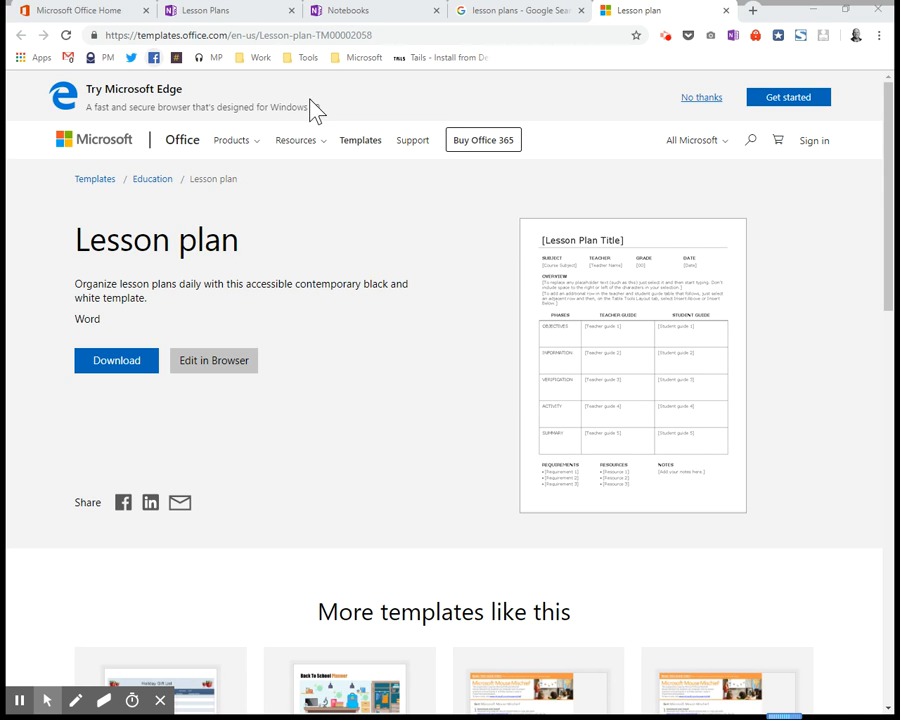
pyautogui.click(206, 11)
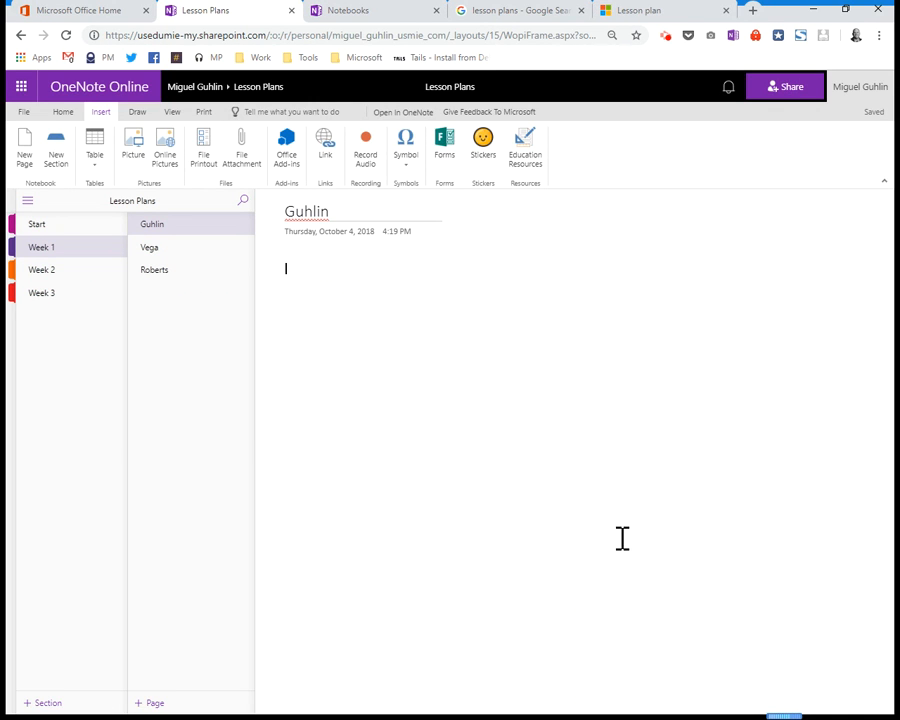
pyautogui.hotkey('ctrl', 'v')
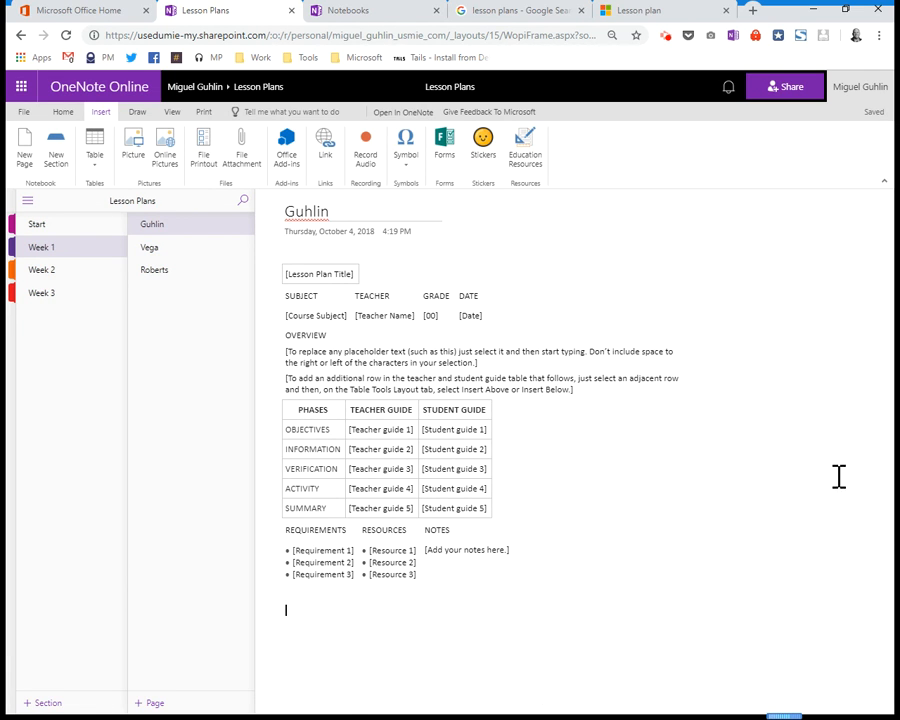
pyautogui.click(619, 572)
pyautogui.click(601, 546)
pyautogui.moveTo(711, 544); pyautogui.dragTo(559, 547)
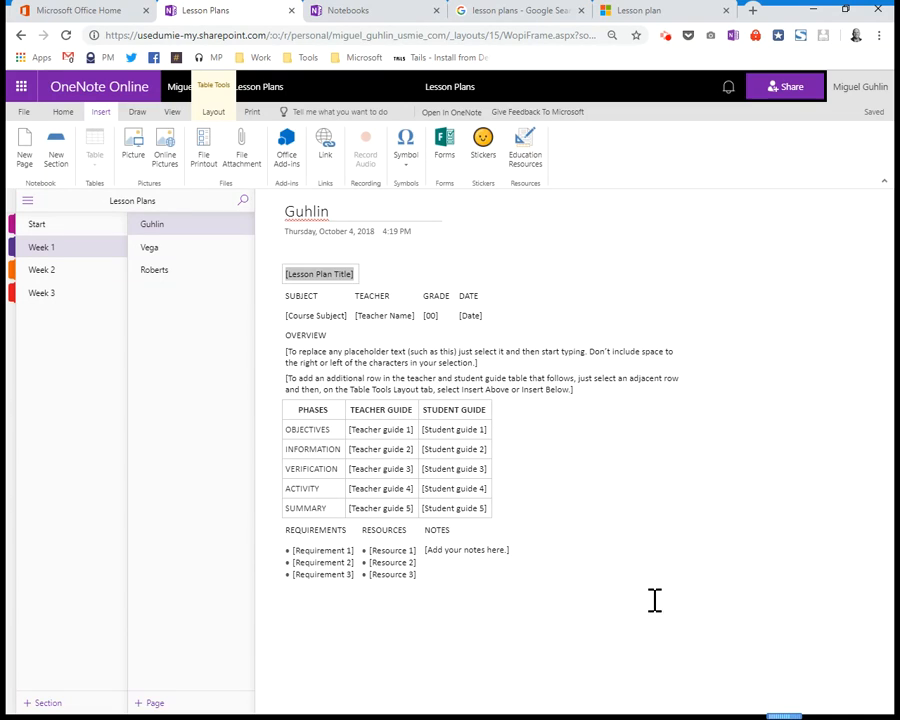
pyautogui.click(318, 296)
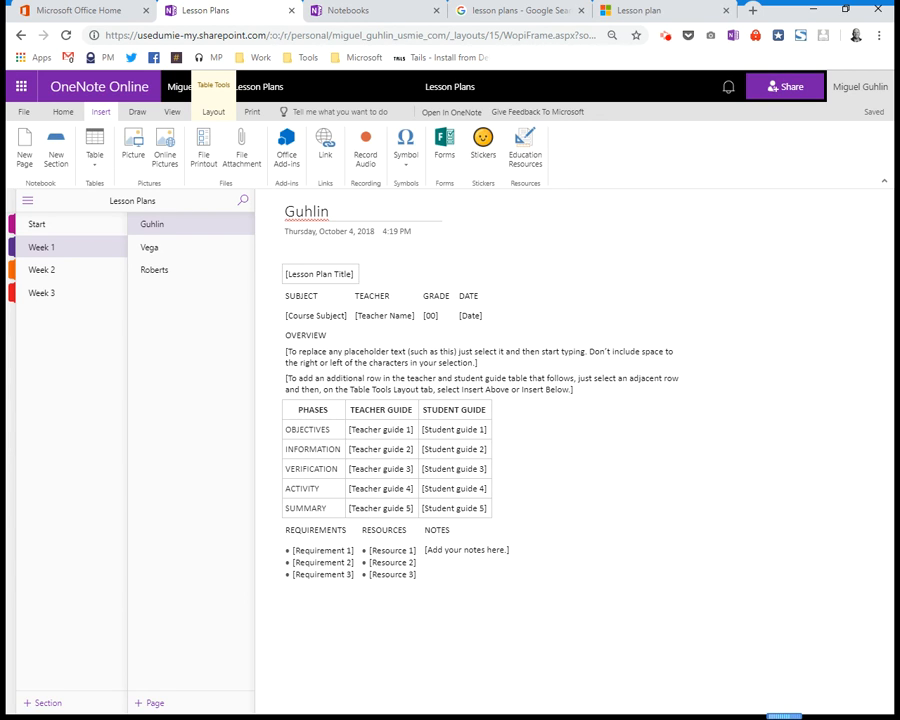
# Step: Insert a 2x4 table below the pasted template and label its rows Lesson Plan Title, Subject, Teacher and Grade
pyautogui.click(286, 609)
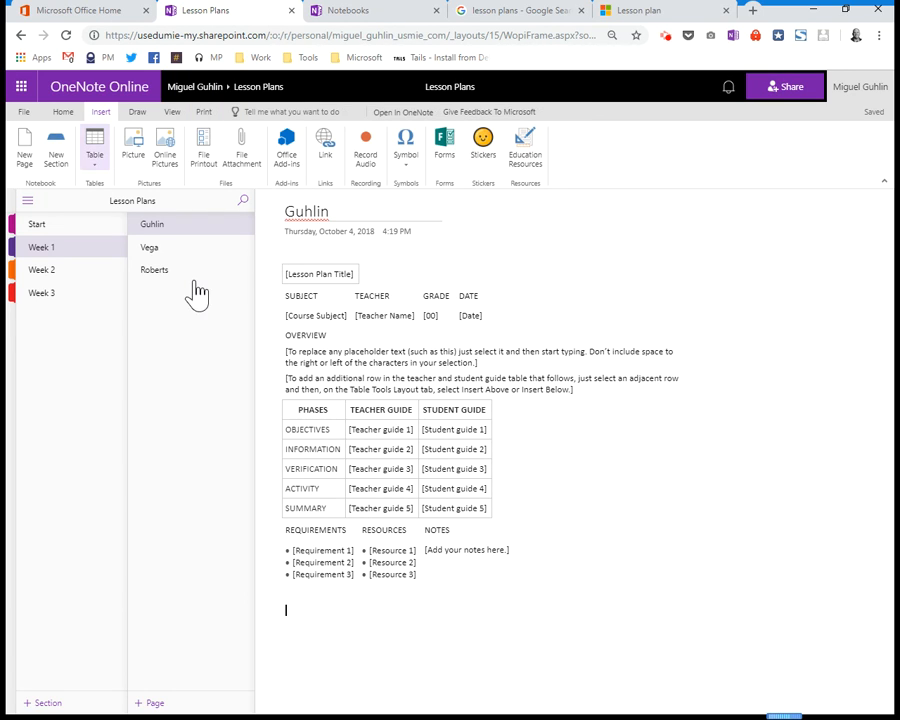
pyautogui.click(95, 146)
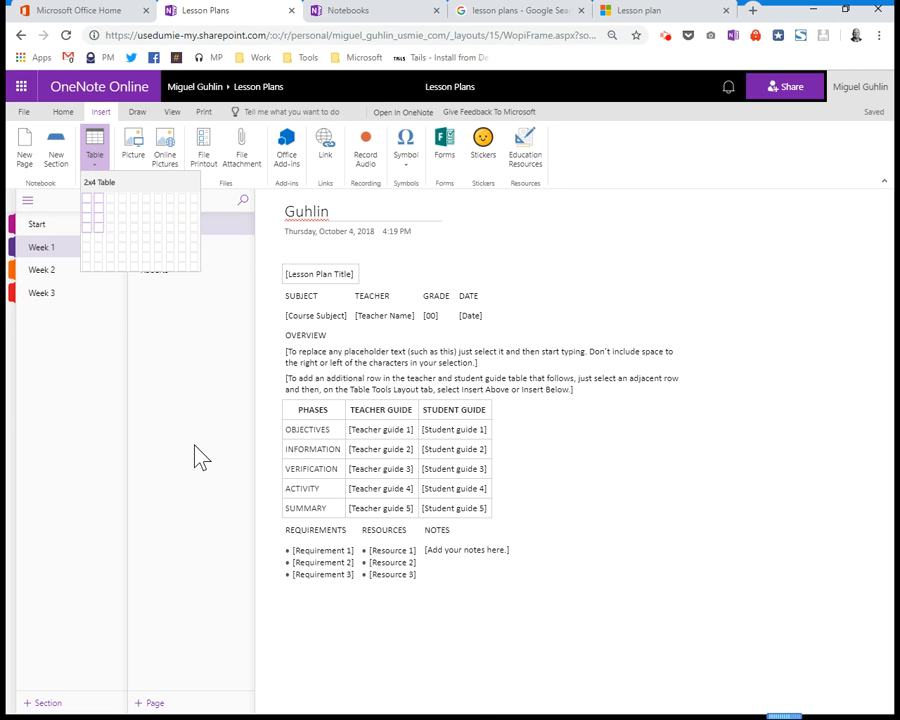
pyautogui.click(99, 229)
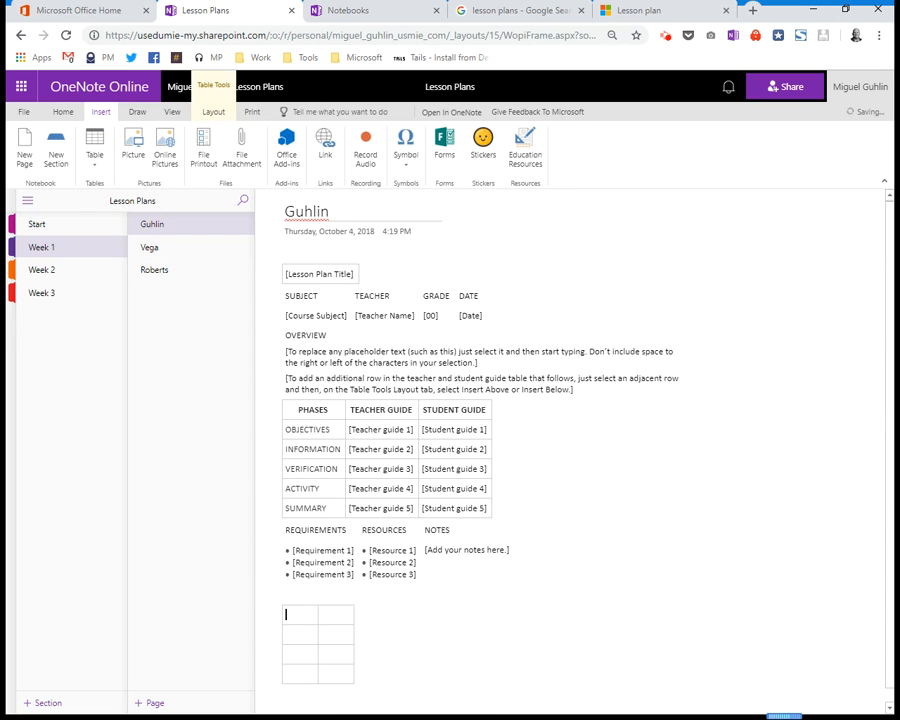
pyautogui.write('Lesson Plan Title')
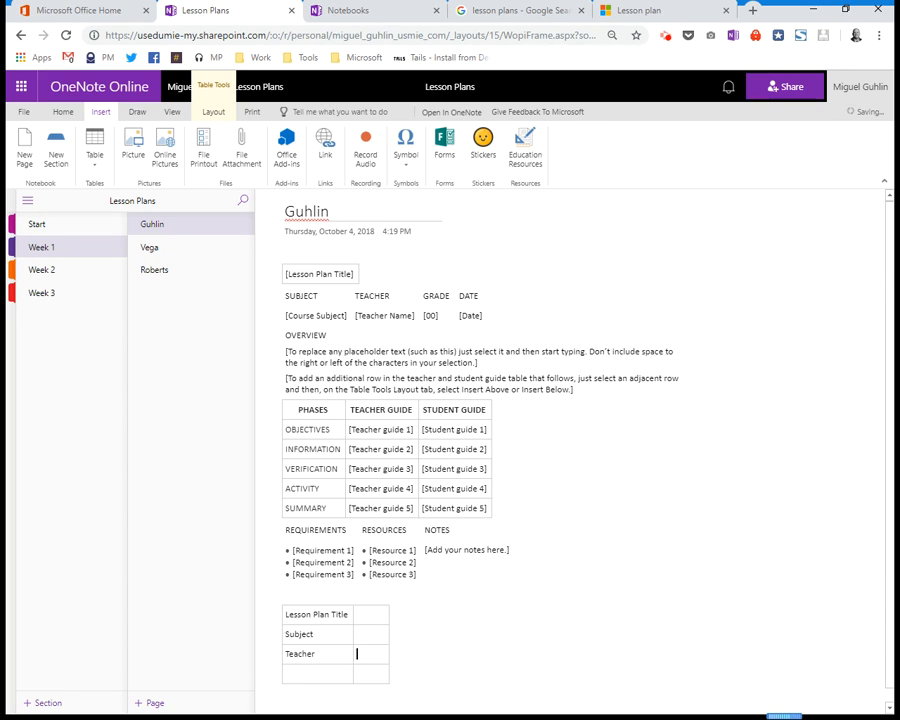
pyautogui.press('Tab')
pyautogui.write('Grade')
pyautogui.press('Tab')
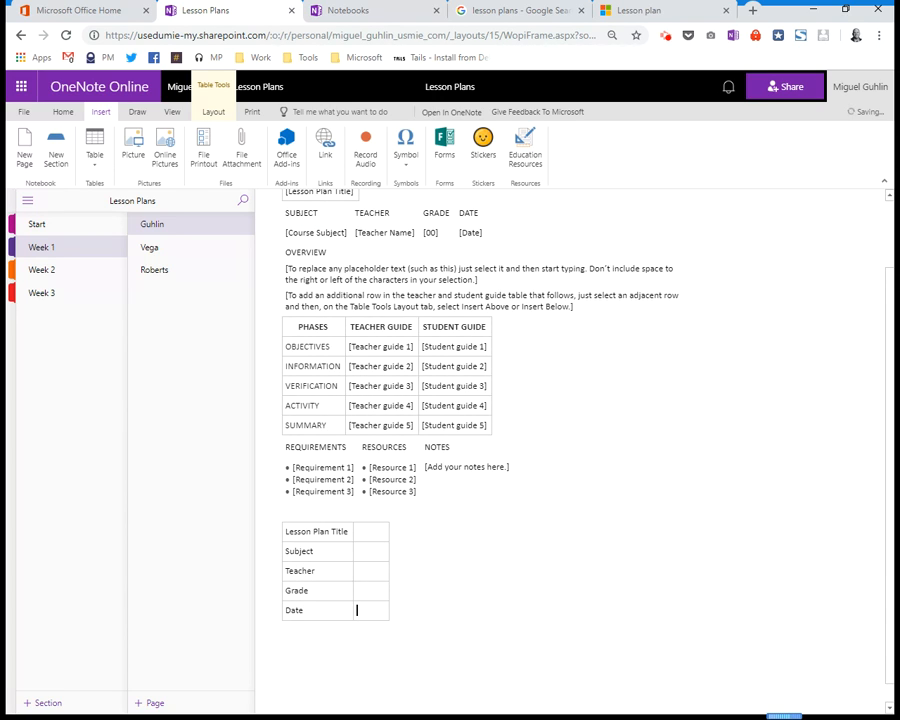
# Step: Extend the table with Date, Overview and blank rows, and widen its second column
pyautogui.press('Tab')
pyautogui.press('Tab')
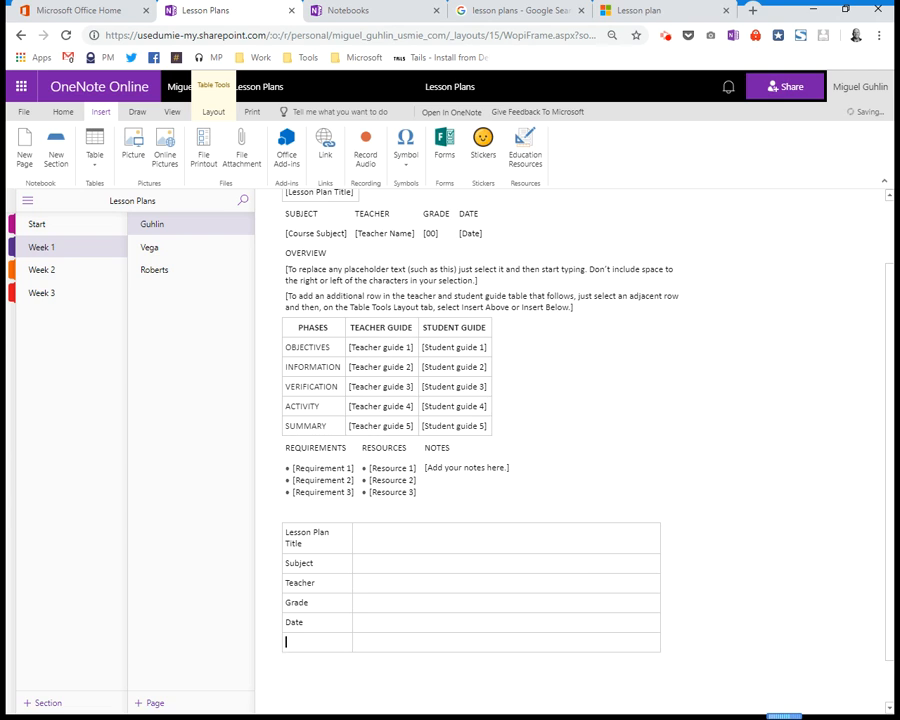
pyautogui.press('Tab')
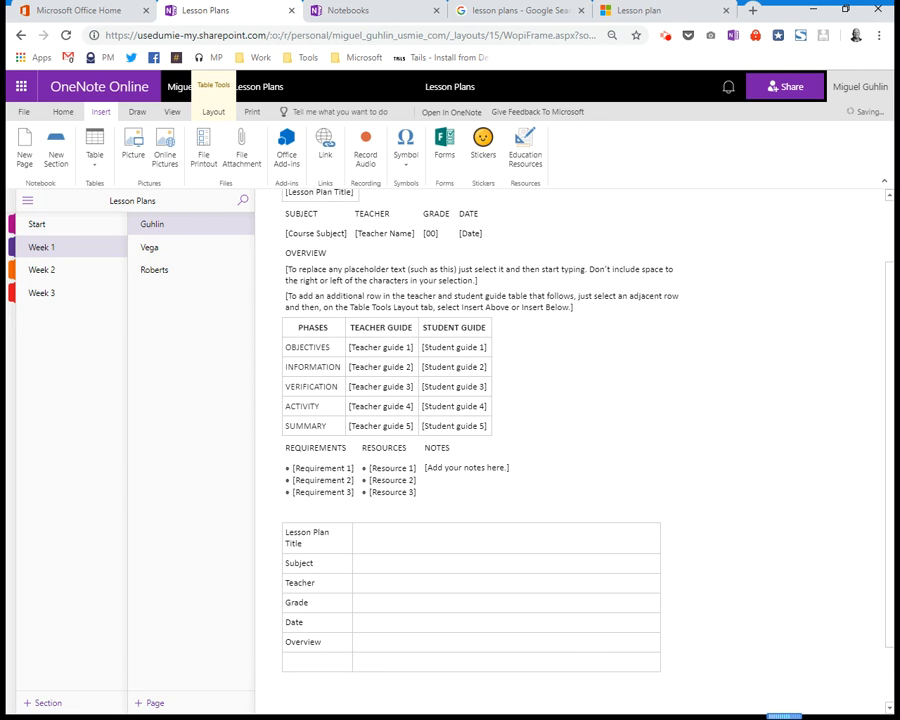
# Step: Delete all the pasted template content above the new lesson plan table
pyautogui.moveTo(427, 468)
pyautogui.mouseDown()
pyautogui.moveTo(322, 323)
pyautogui.moveTo(288, 202)
pyautogui.moveTo(284, 280)
pyautogui.mouseUp()
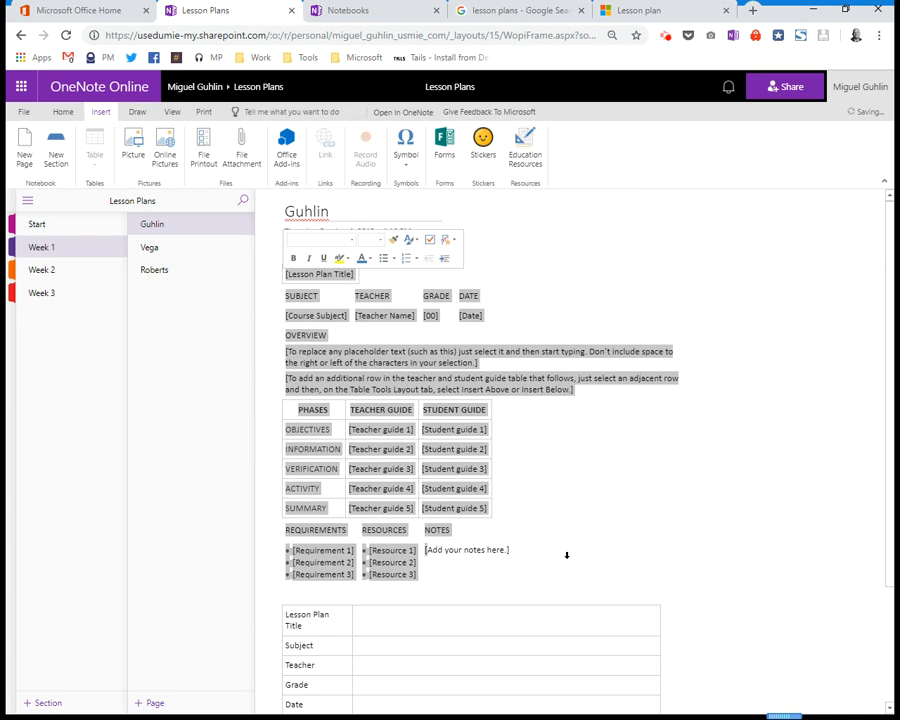
pyautogui.press('Delete')
pyautogui.moveTo(378, 267); pyautogui.dragTo(284, 269)
pyautogui.press('Delete')
pyautogui.press('Delete')
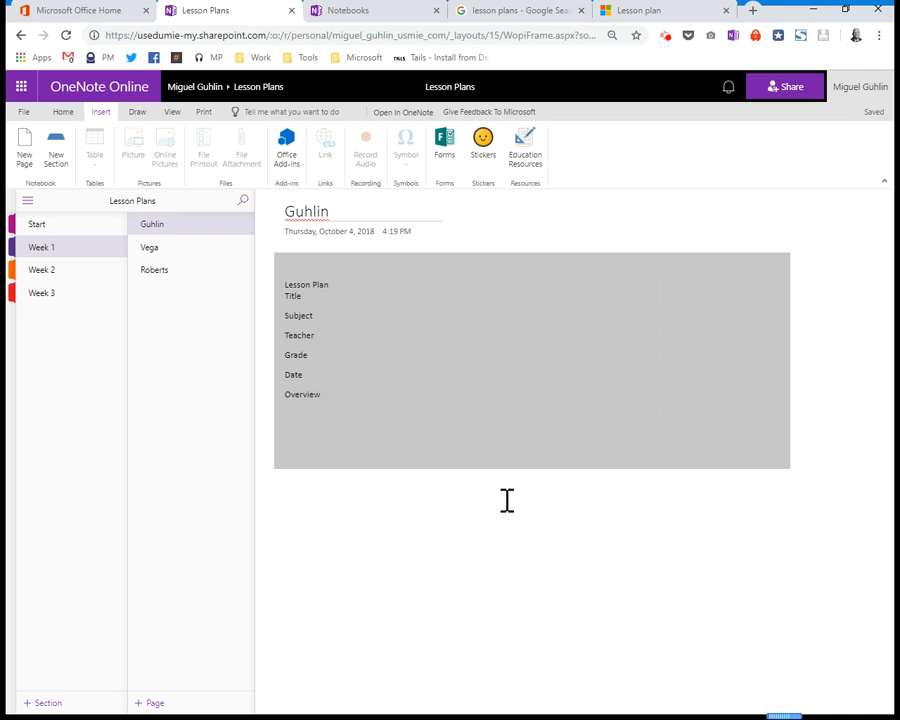
# Step: Paste the lesson plan table into the body of the second and third teachers' Week 1 pages
pyautogui.click(150, 247)
pyautogui.click(611, 524)
pyautogui.write('Lesson Plan Title\t Subject\t Teacher\t Grade\t Date\t Overview')
pyautogui.click(154, 270)
pyautogui.click(724, 550)
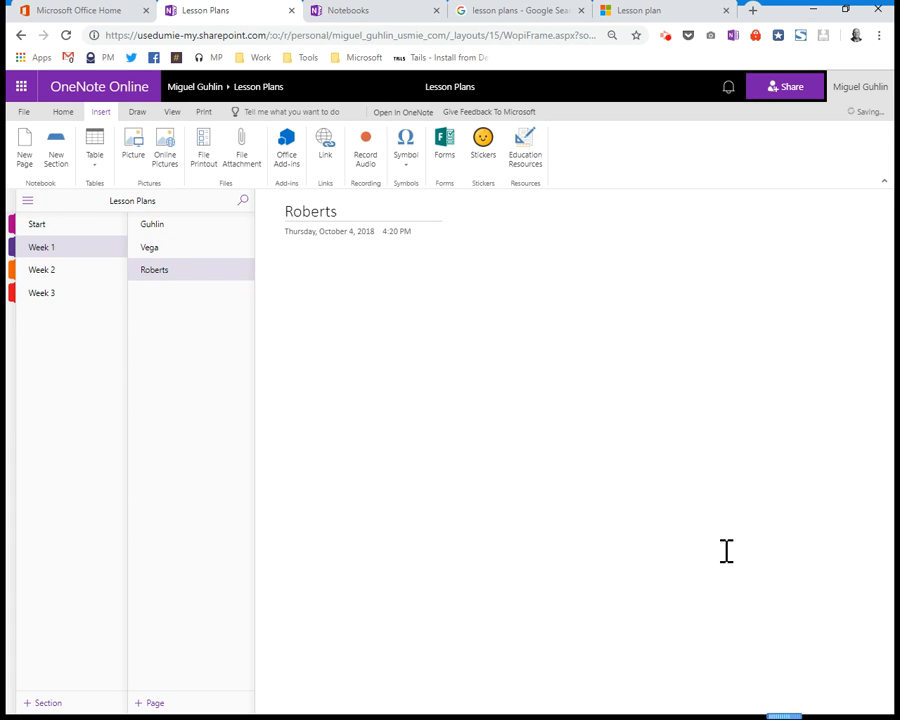
pyautogui.write('Lesson Plan Title Subject Teacher Grade Date Overview')
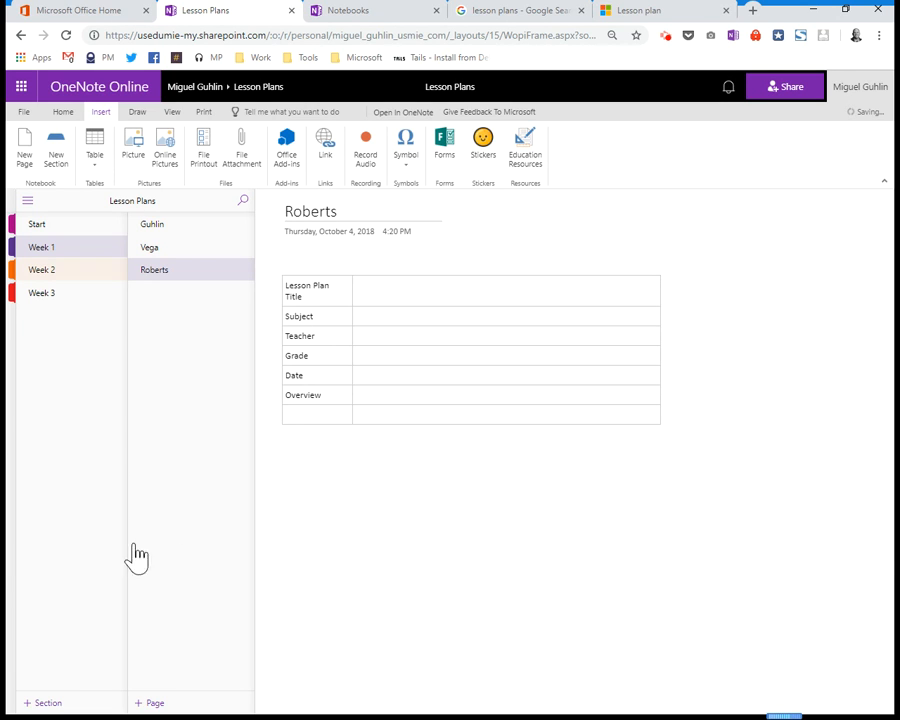
# Step: Try to copy the first teacher's Week 1 page into the Week 2 section
pyautogui.click(160, 225)
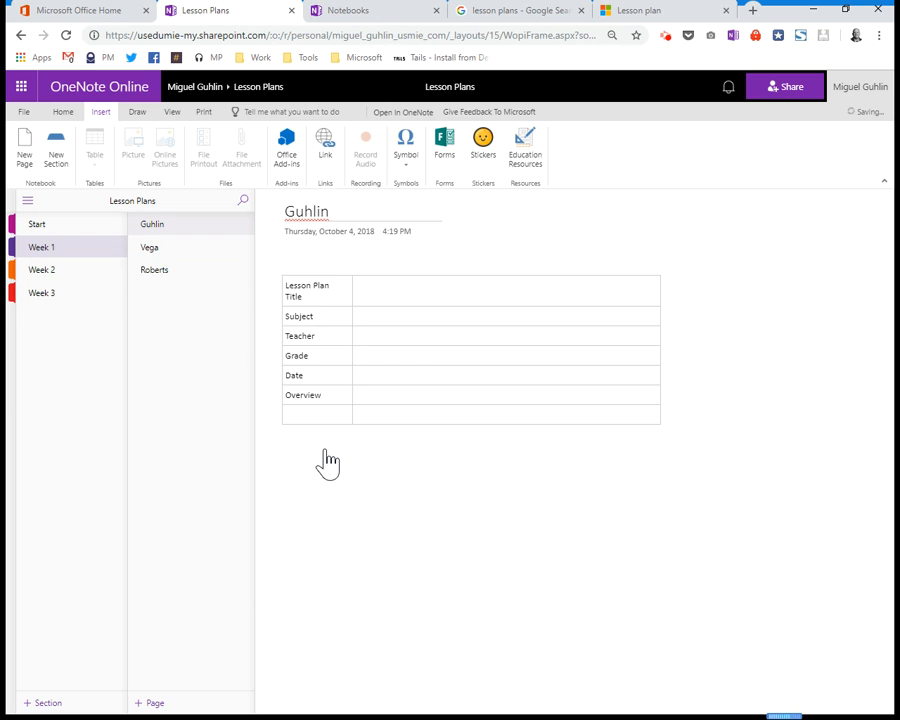
pyautogui.rightClick(160, 225)
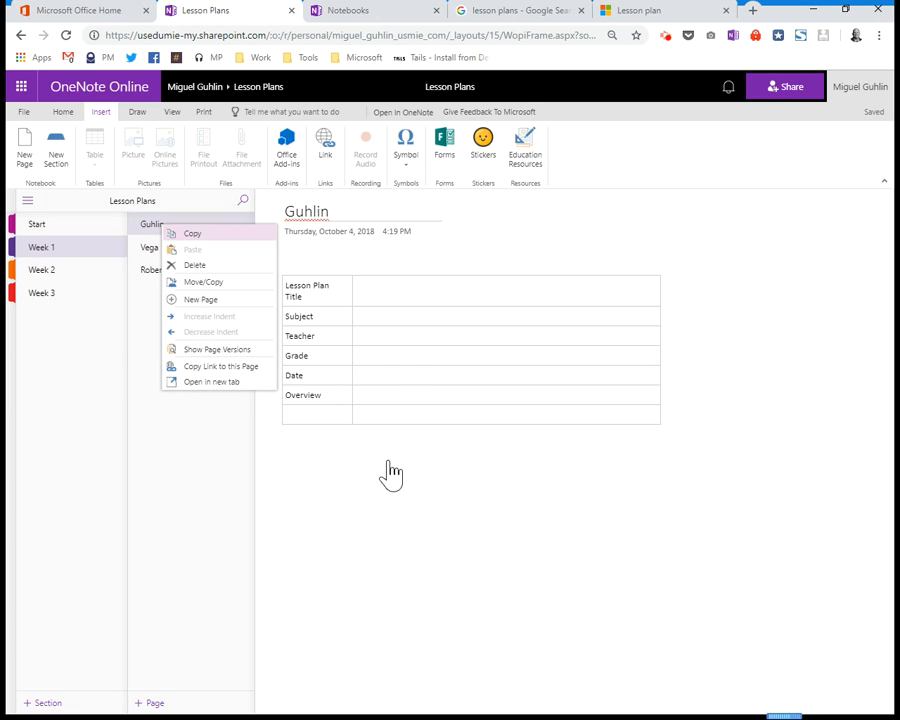
pyautogui.click(190, 234)
pyautogui.click(50, 270)
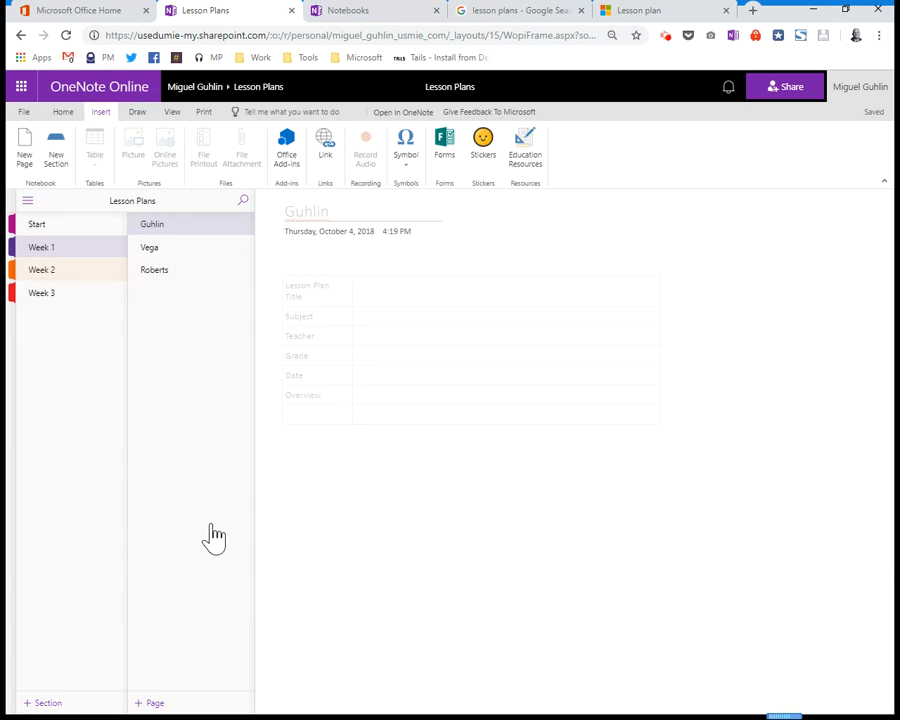
pyautogui.press('Down')
pyautogui.press('Down')
pyautogui.press('Return')
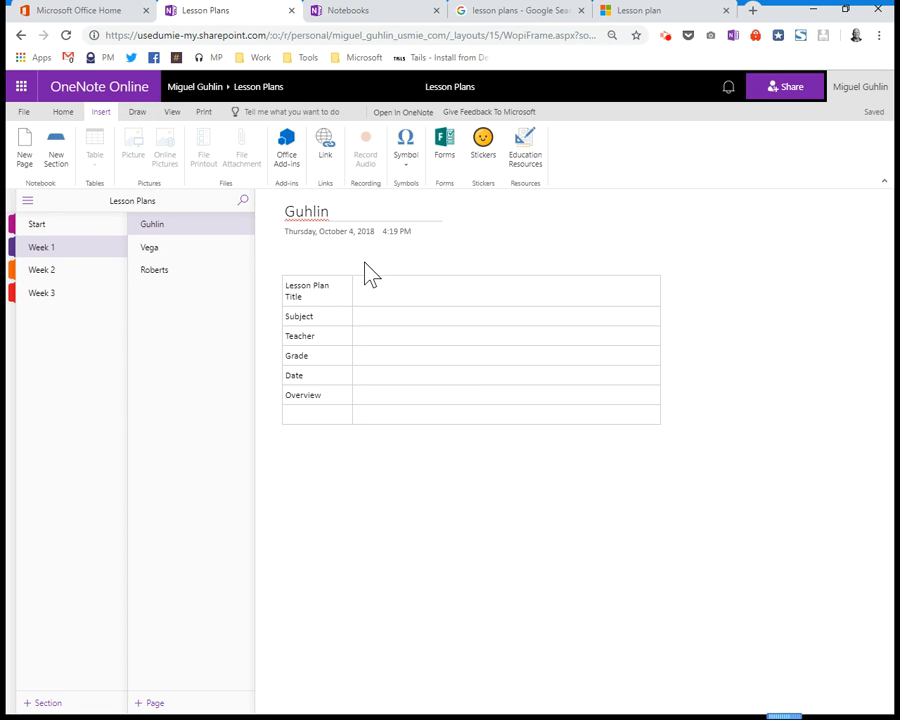
# Step: Examine the Forms, Stickers and Education Resources insert options, closing each without adding anything to the page
pyautogui.click(444, 145)
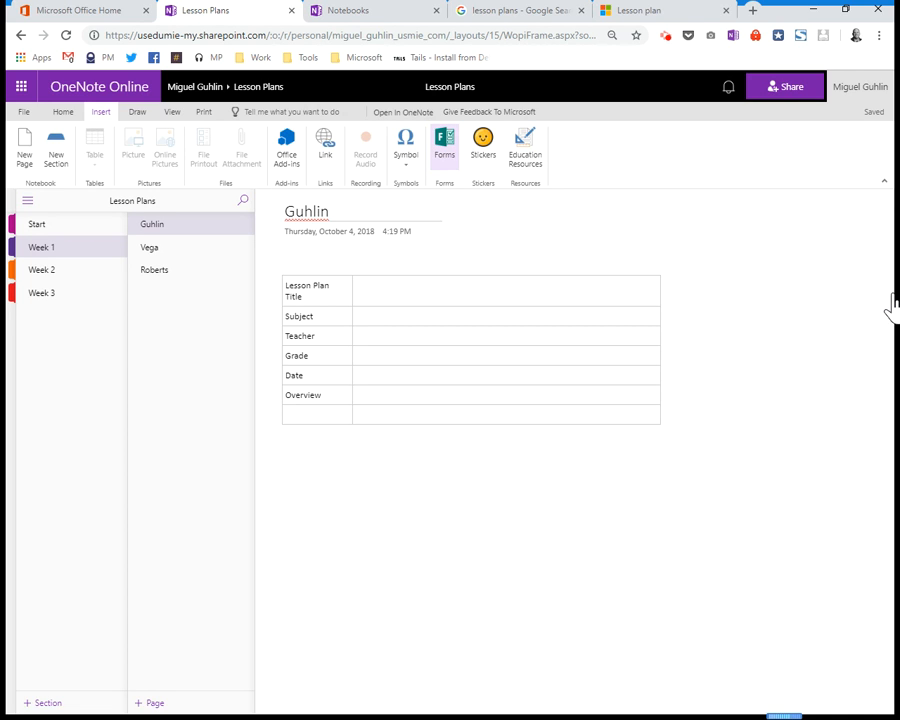
pyautogui.click(483, 145)
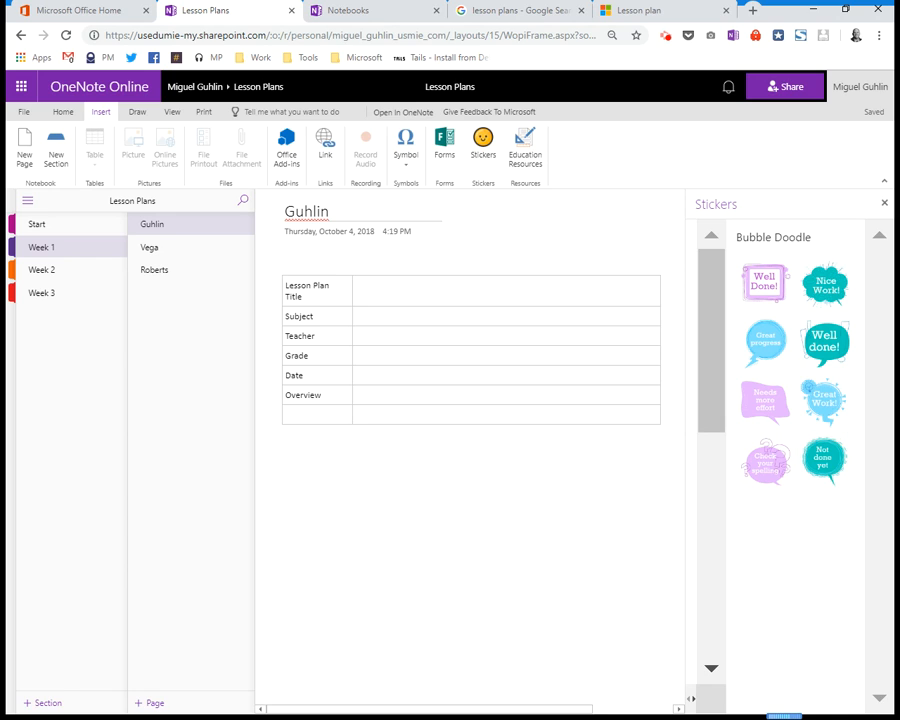
pyautogui.click(884, 202)
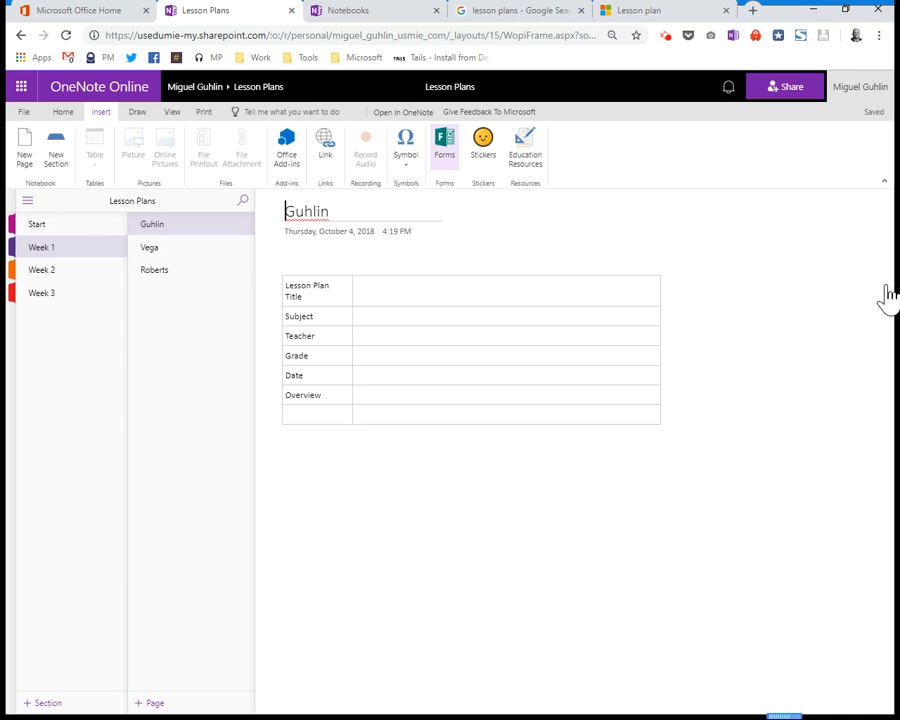
pyautogui.click(524, 145)
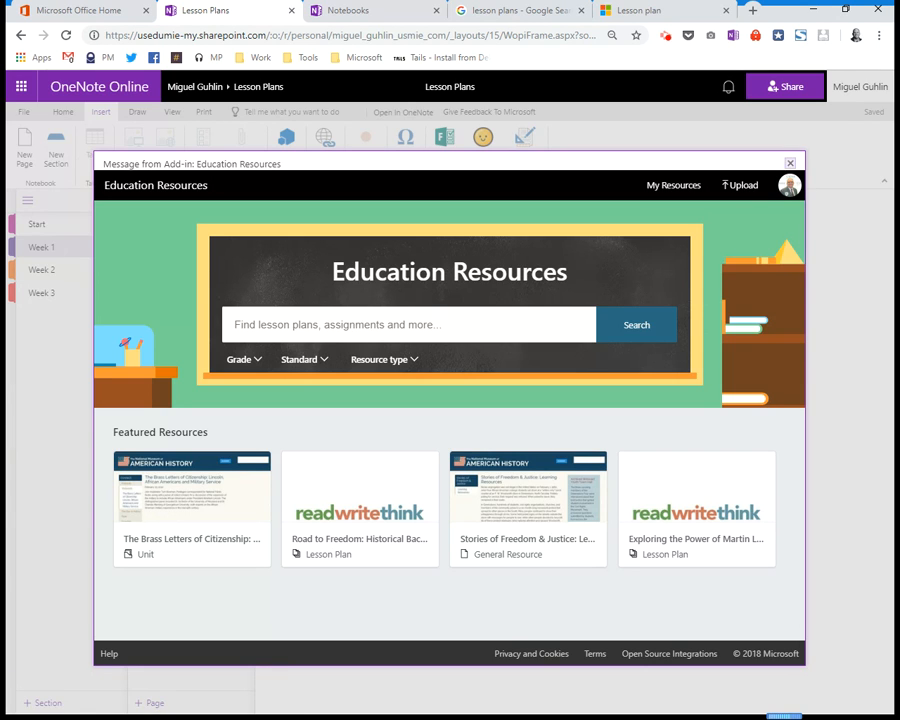
pyautogui.click(790, 163)
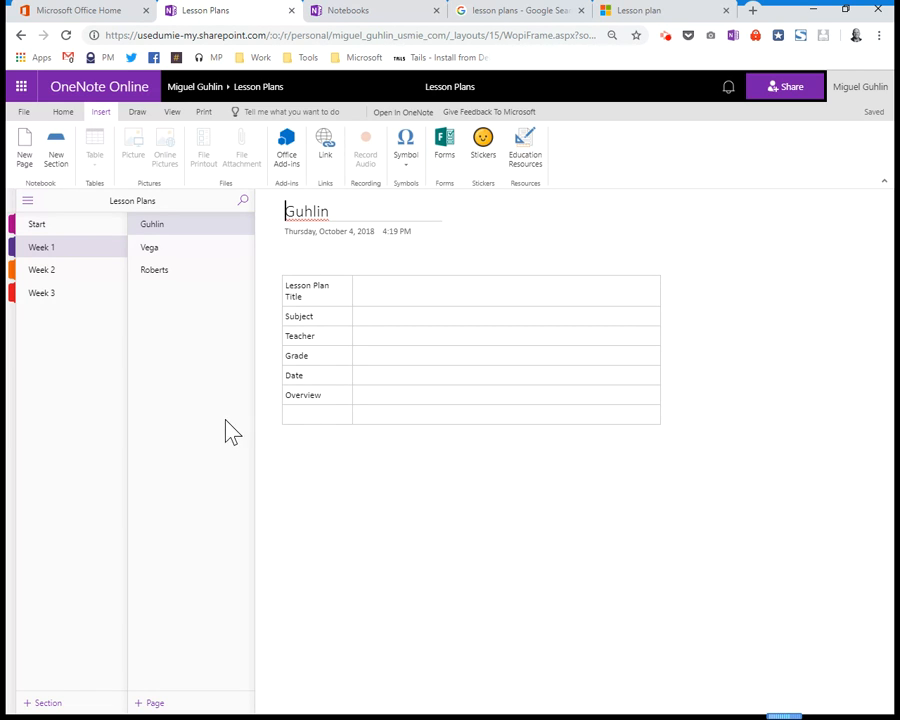
# Step: Draw a smiley face in blue pen below the lesson plan table on the first teacher's page
pyautogui.click(137, 113)
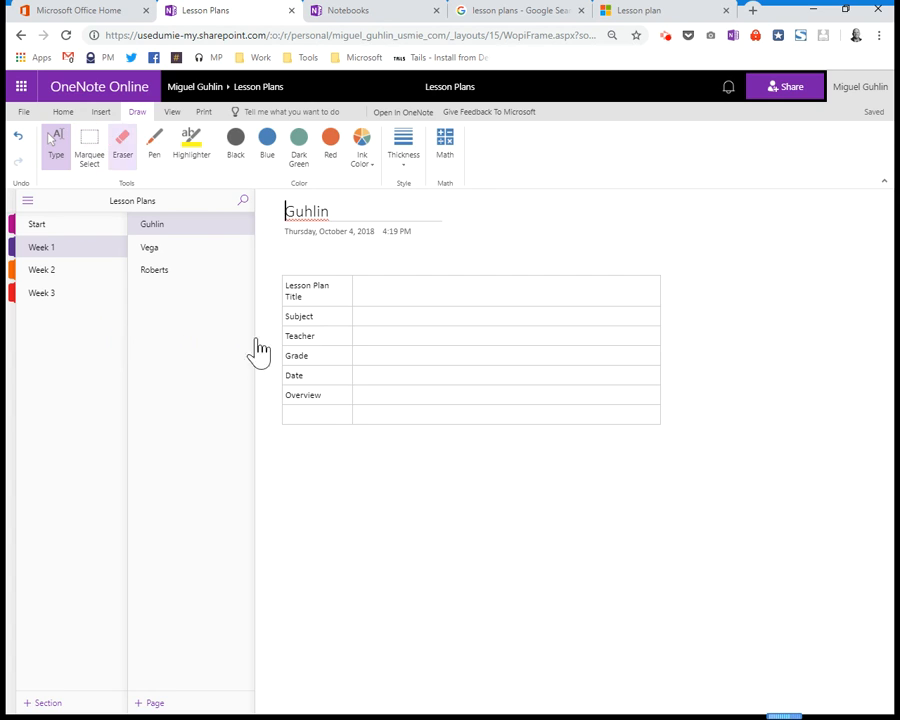
pyautogui.click(155, 147)
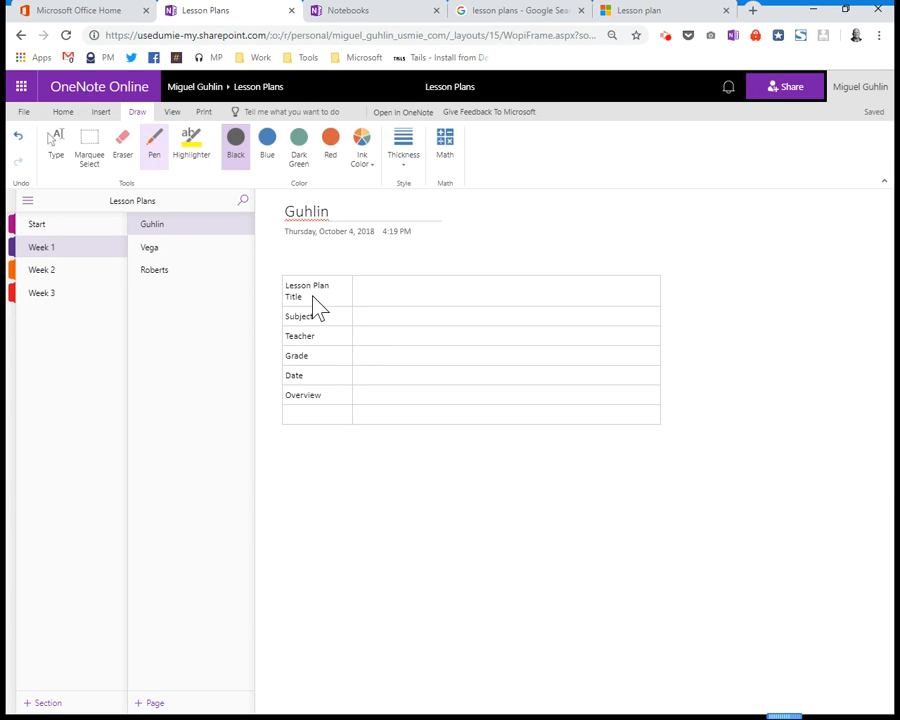
pyautogui.click(268, 143)
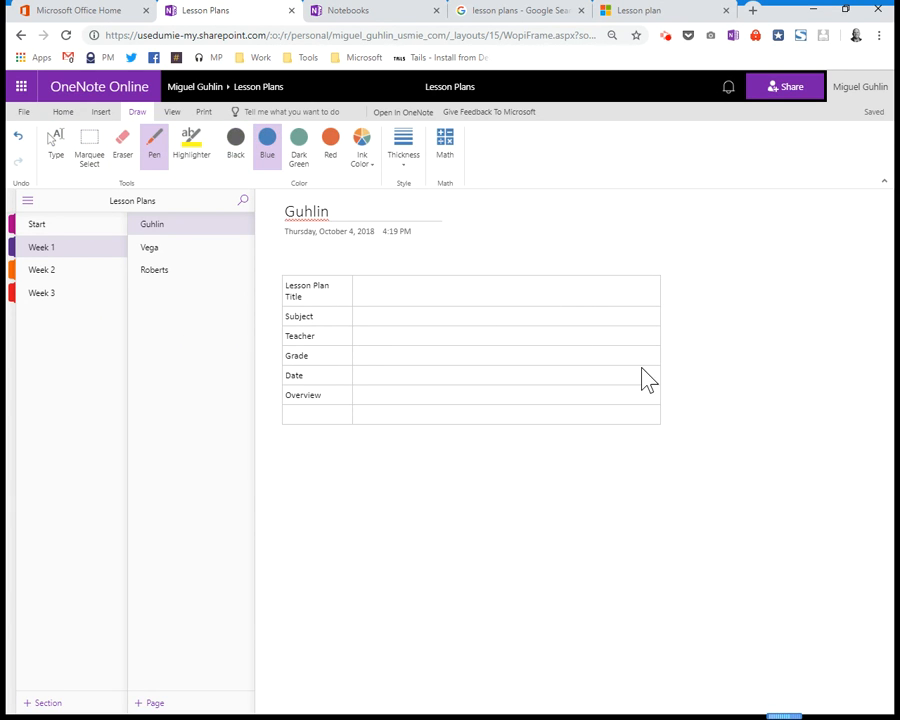
pyautogui.click(365, 159)
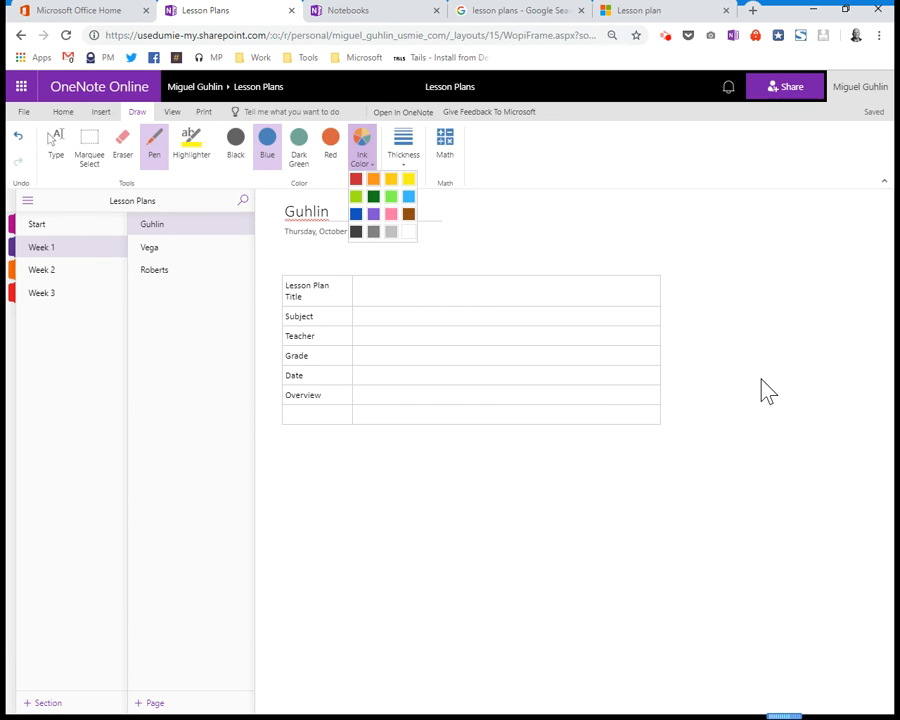
pyautogui.click(540, 290)
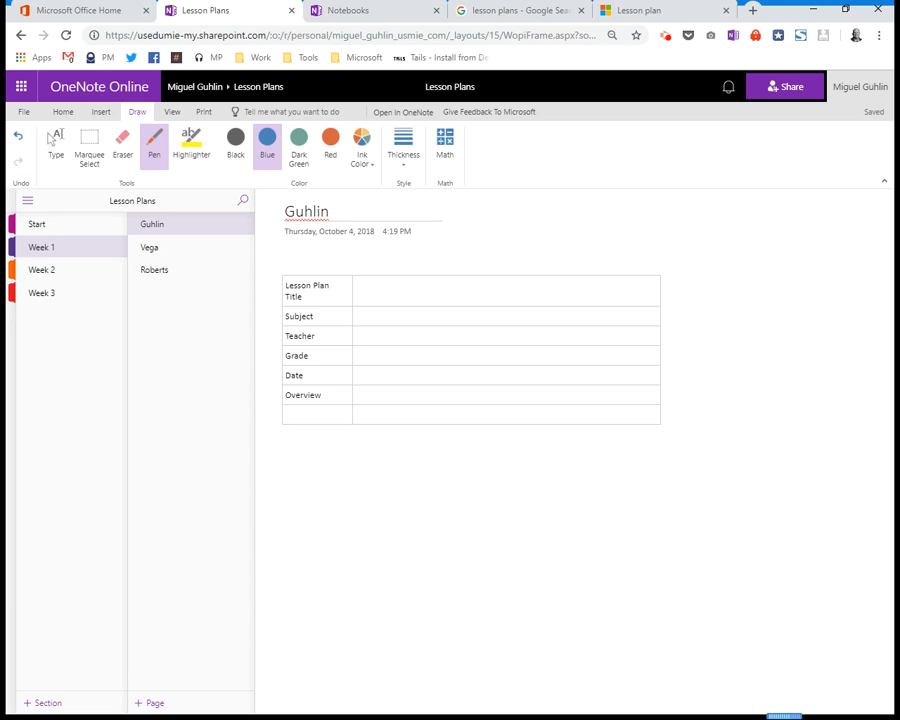
pyautogui.moveTo(455, 449)
pyautogui.mouseDown()
pyautogui.moveTo(311, 583)
pyautogui.moveTo(478, 456)
pyautogui.moveTo(403, 457)
pyautogui.mouseUp()
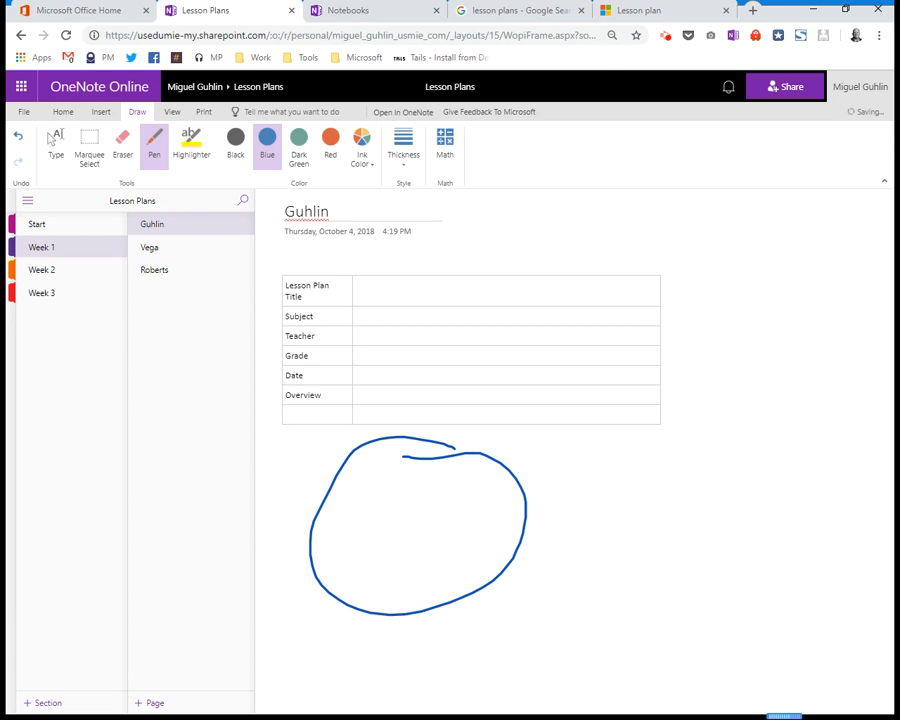
pyautogui.moveTo(457, 489); pyautogui.dragTo(445, 496)
pyautogui.moveTo(356, 561); pyautogui.dragTo(473, 532)
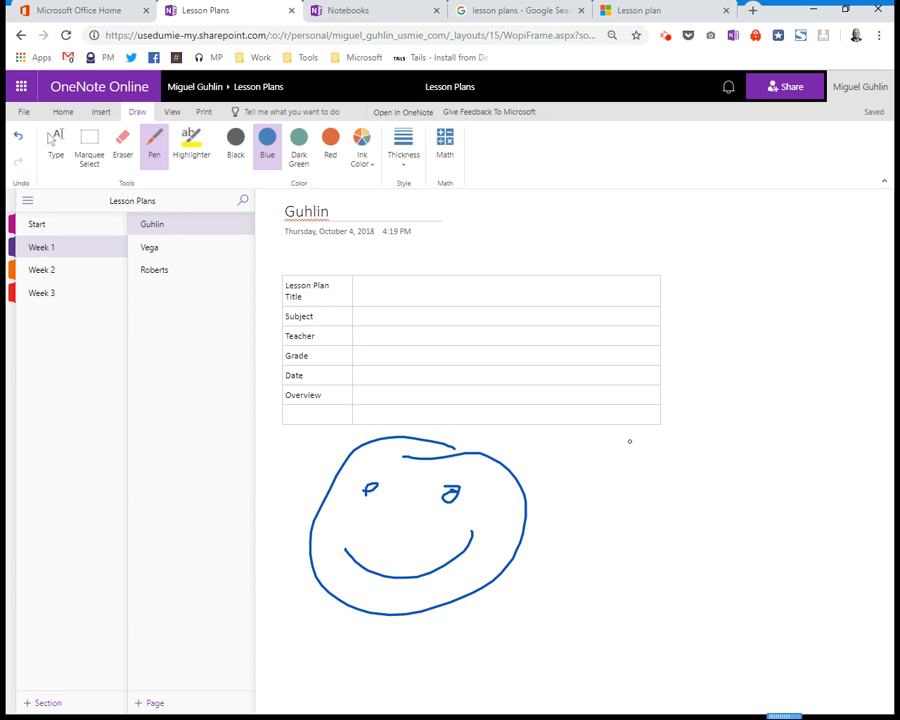
# Step: View the page in Immersive Reader, play and pause the read-aloud, and return to the editing view
pyautogui.click(172, 112)
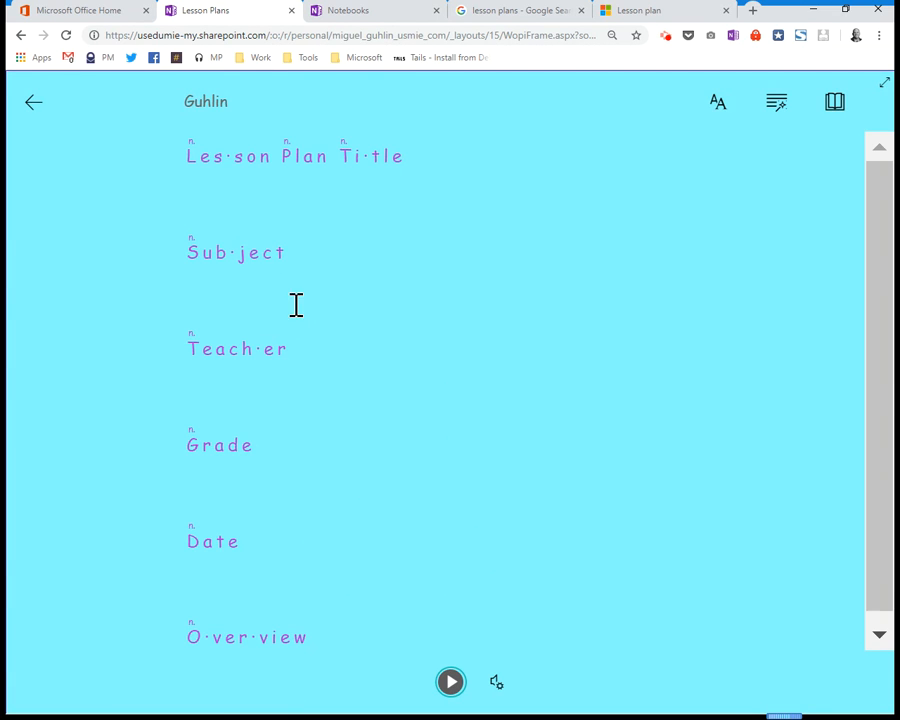
pyautogui.scroll(-2, 610, 489)
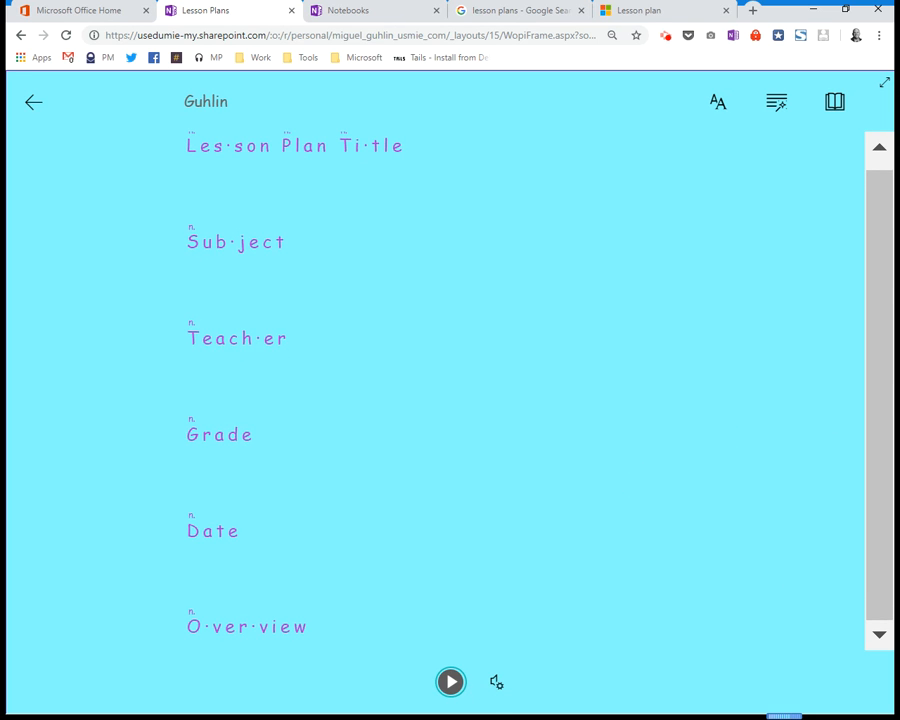
pyautogui.click(450, 681)
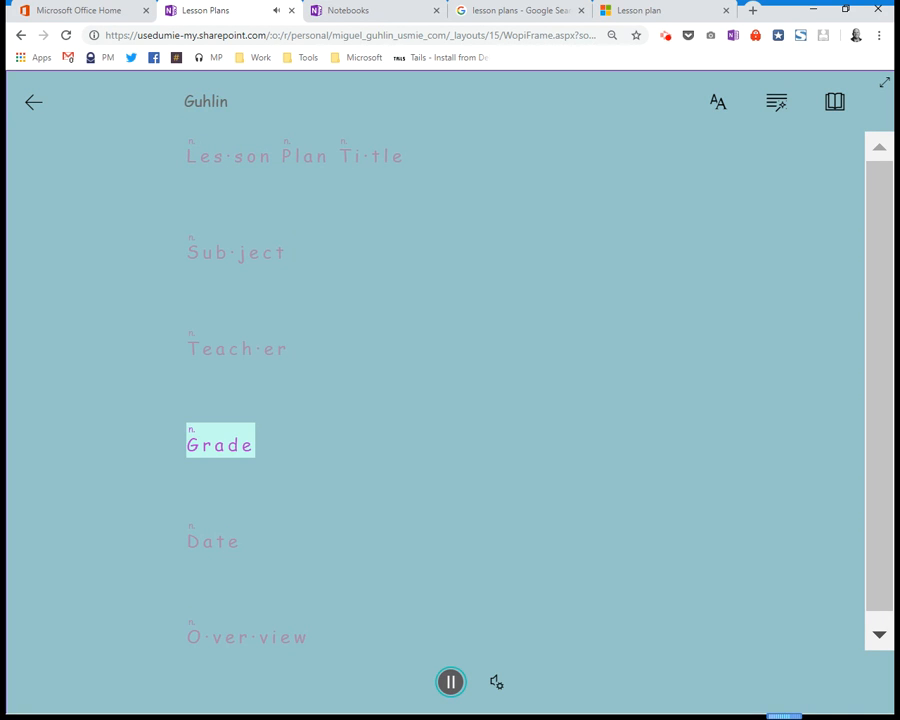
pyautogui.press('space')
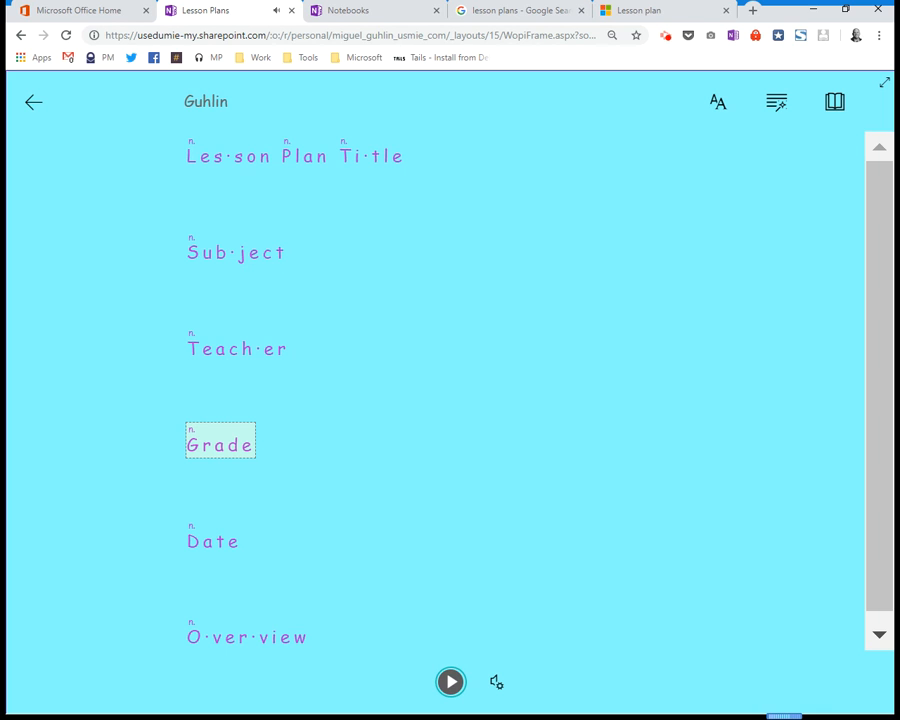
pyautogui.click(33, 102)
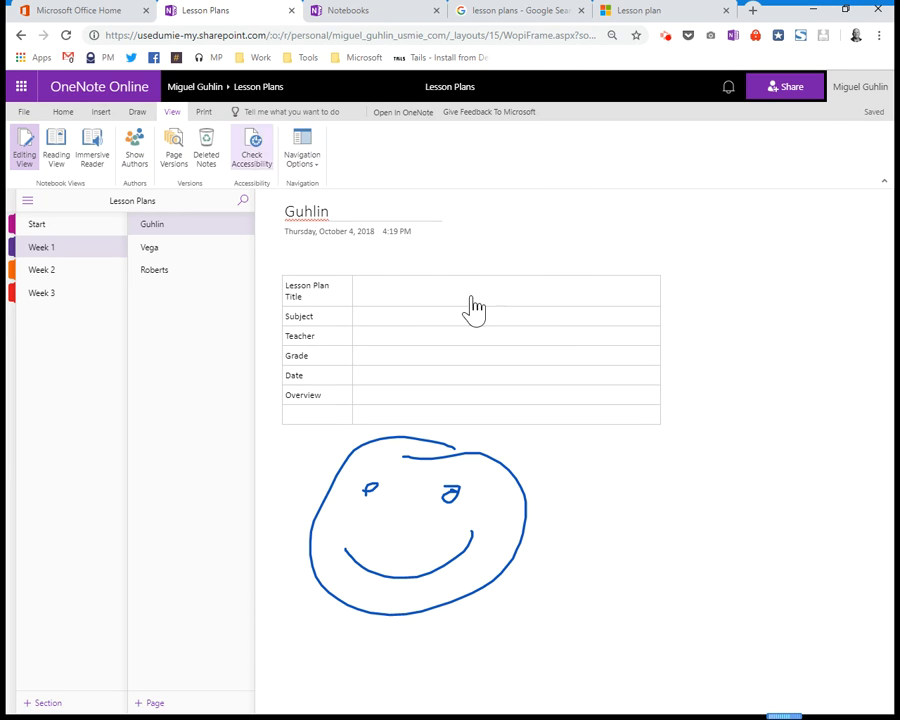
# Step: Examine the print options for the first teacher's Week 1 page, dismiss them, and show the text formatting commands
pyautogui.hotkey('ctrl', 'p')
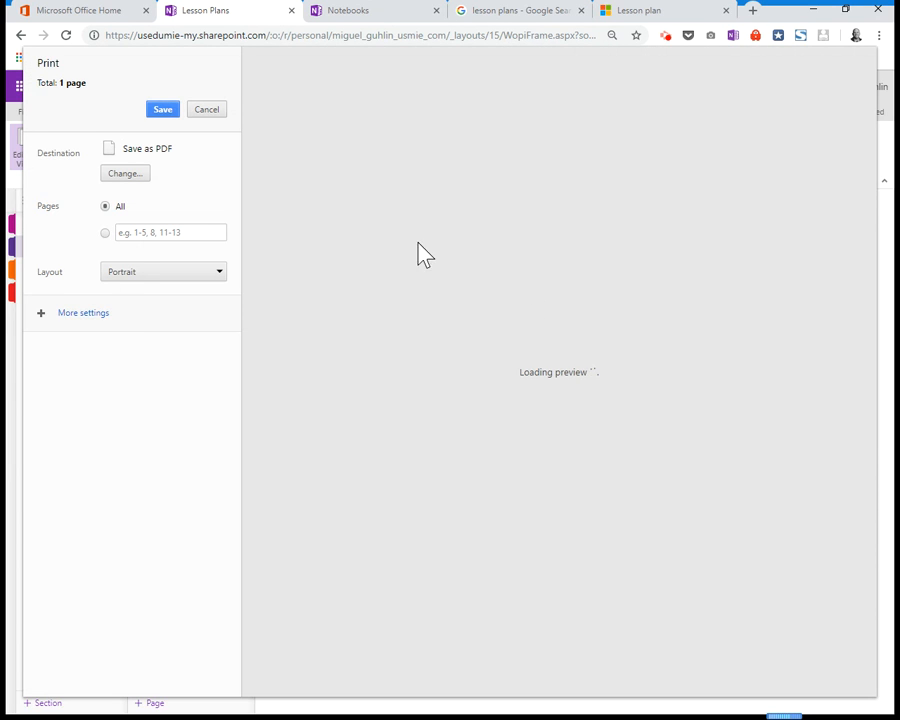
pyautogui.press('Escape')
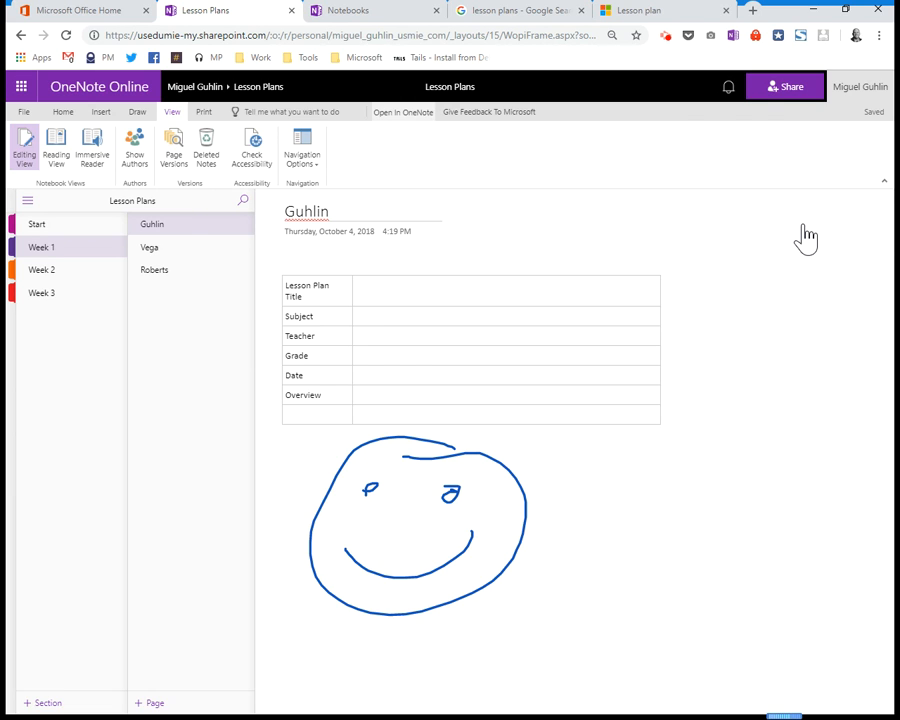
pyautogui.click(67, 112)
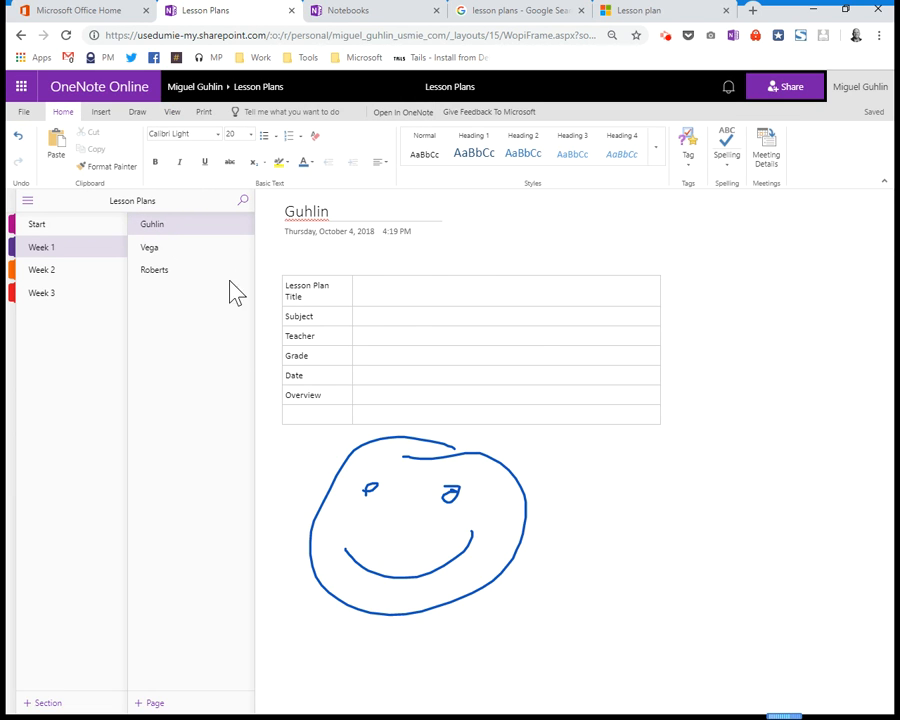